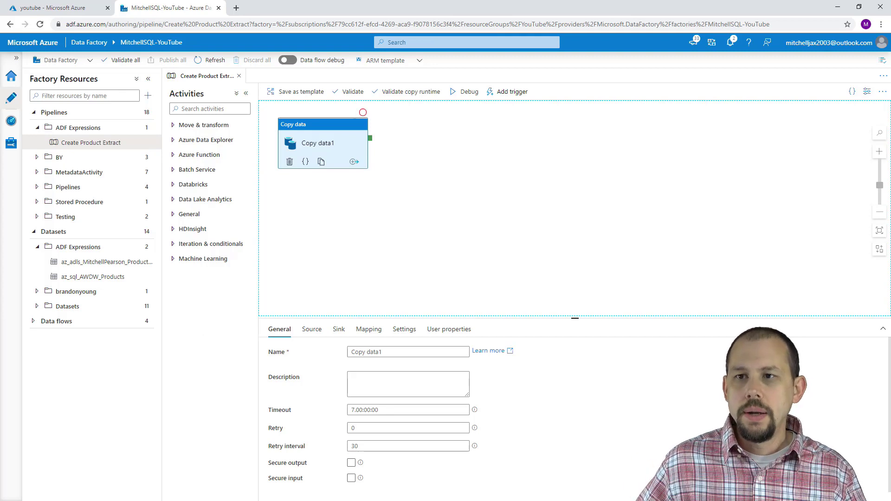
# Step: Refresh the youtube container in the Azure portal and check the ProductList dataset's file path in Azure Data Factory
pyautogui.click(55, 13)
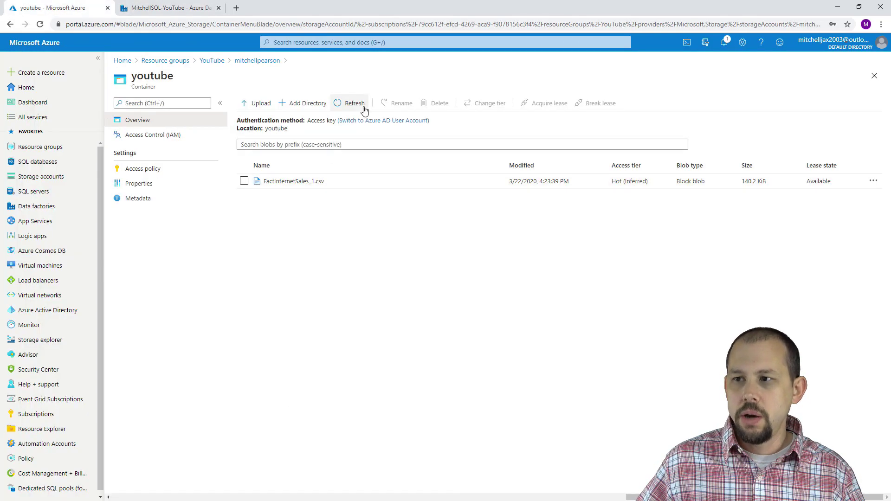
pyautogui.click(359, 106)
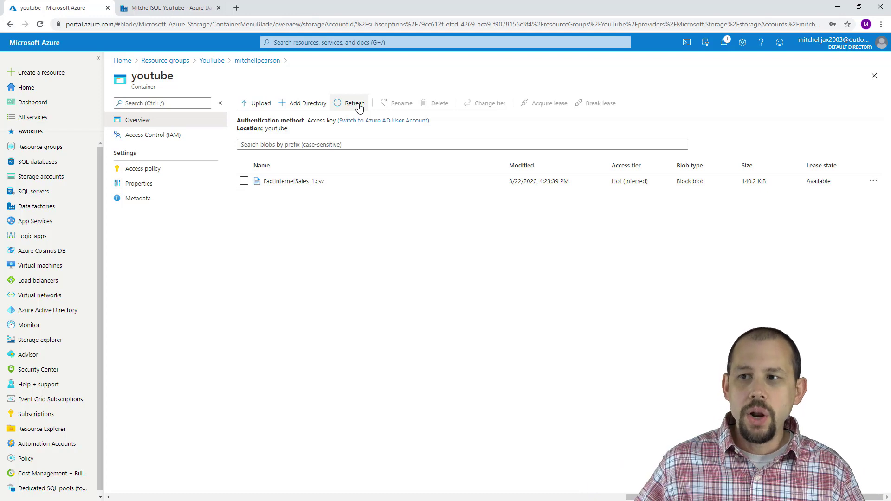
pyautogui.click(144, 9)
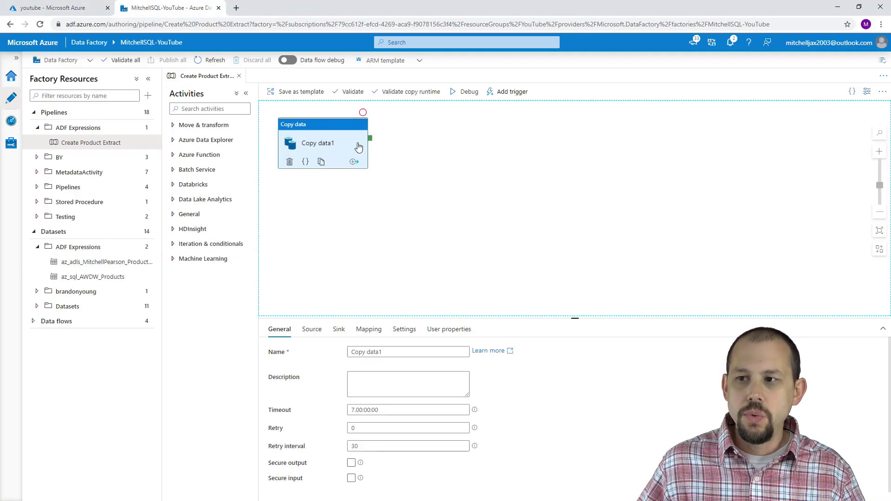
pyautogui.click(92, 262)
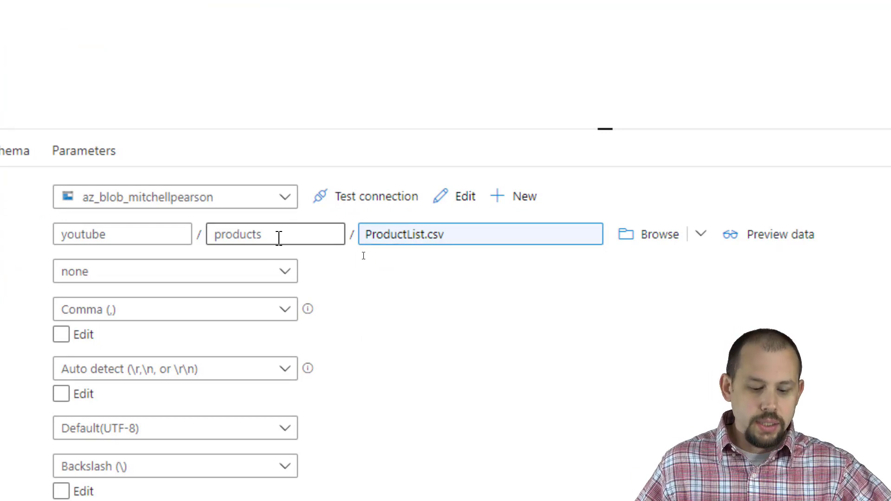
# Step: Run the Create Product Extract pipeline in debug mode and refresh its run status
pyautogui.click(214, 77)
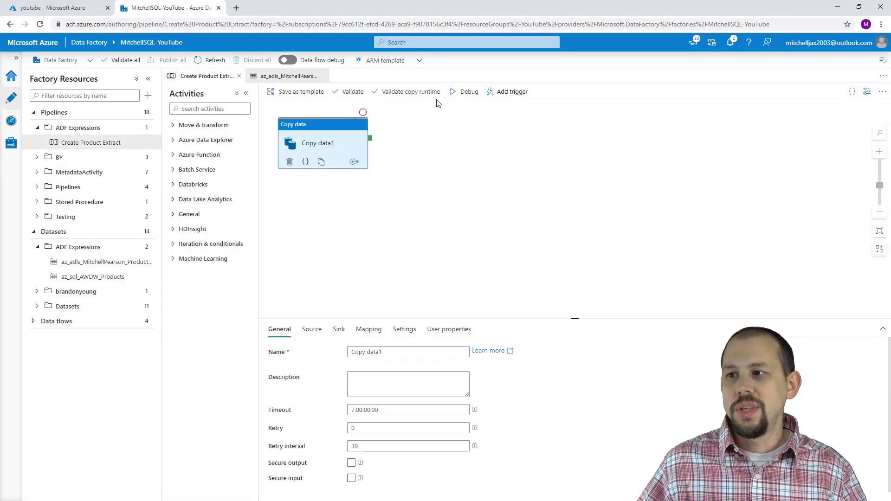
pyautogui.click(462, 95)
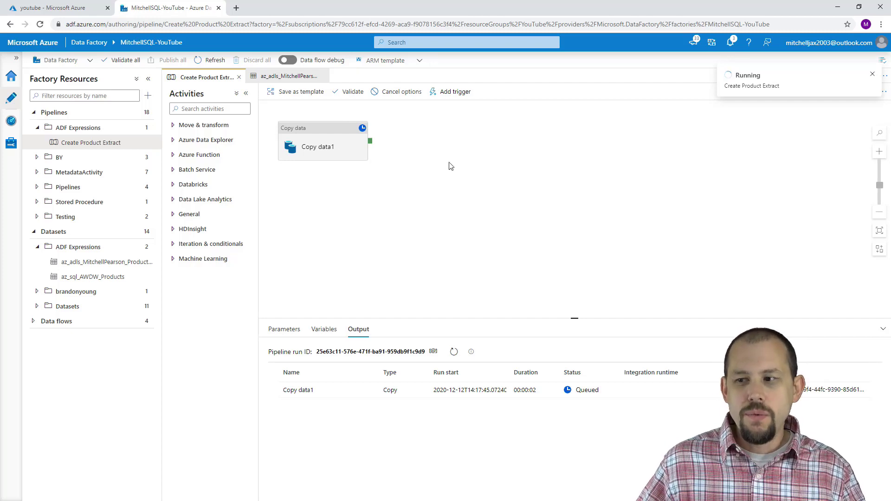
pyautogui.click(454, 353)
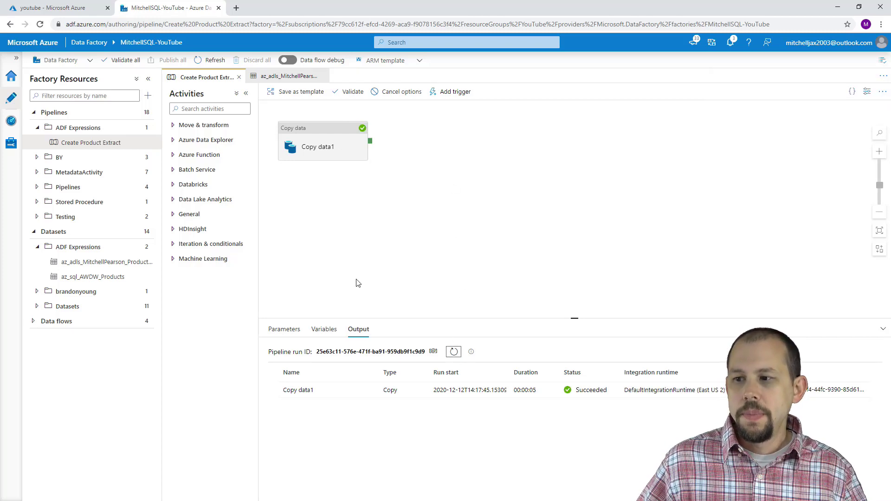
# Step: Switch to the Azure portal, refresh the youtube container and open its products folder to inspect the extracted file
pyautogui.hotkey('ctrl', '1')
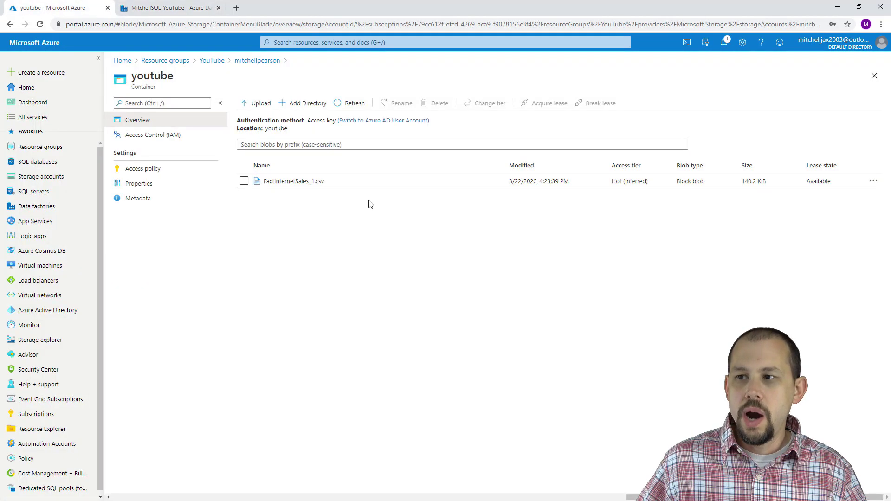
pyautogui.click(355, 104)
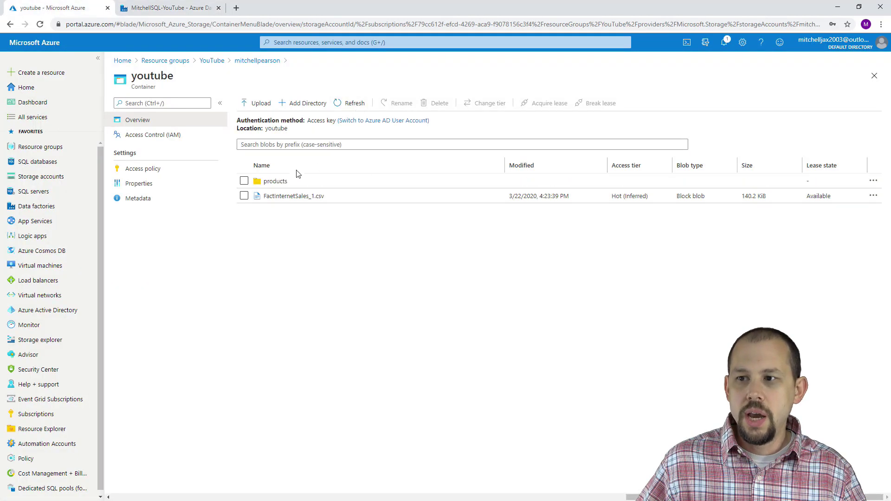
pyautogui.click(262, 181)
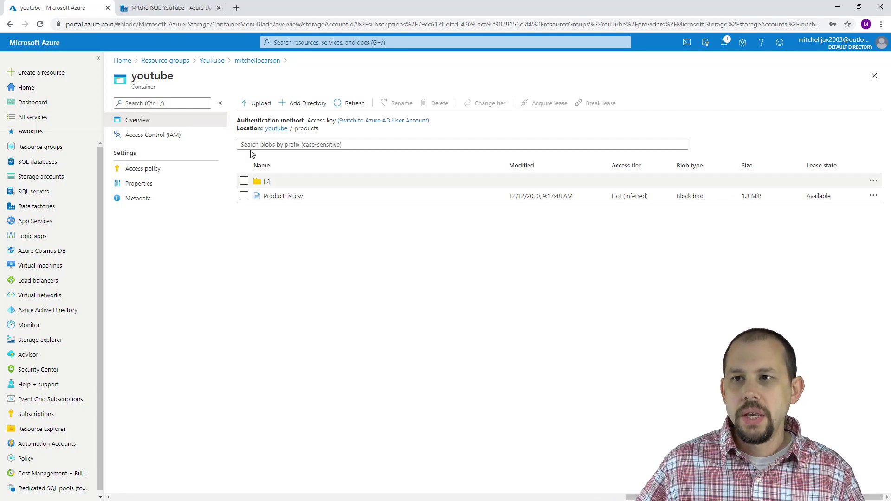
# Step: Back in Azure Data Factory, open the ProductList dataset's file name as dynamic content and delete the fixed name ProductList.csv
pyautogui.click(153, 9)
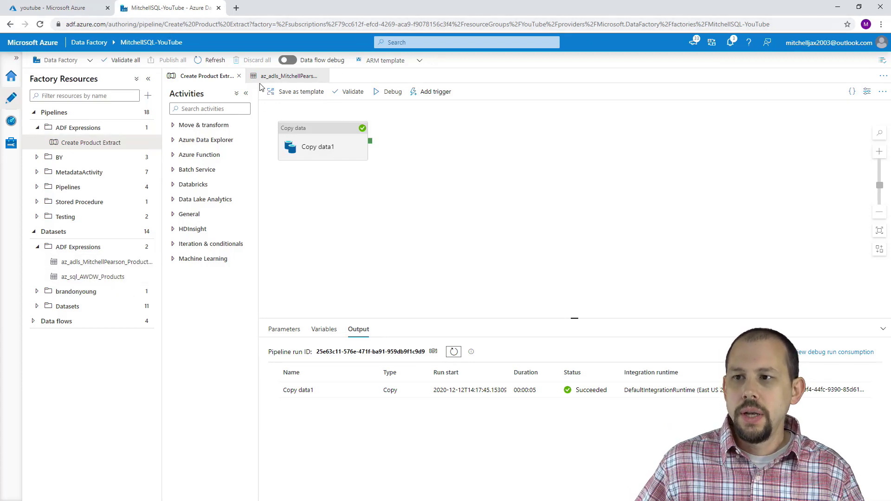
pyautogui.click(290, 76)
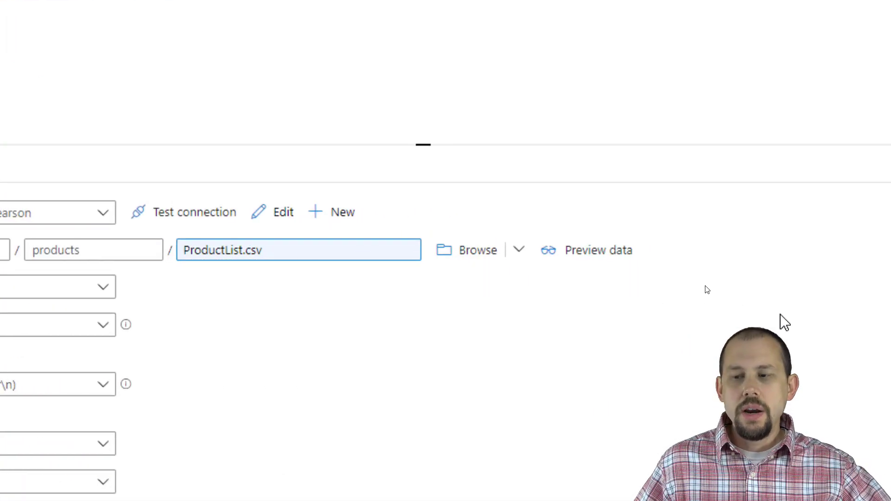
pyautogui.click(280, 256)
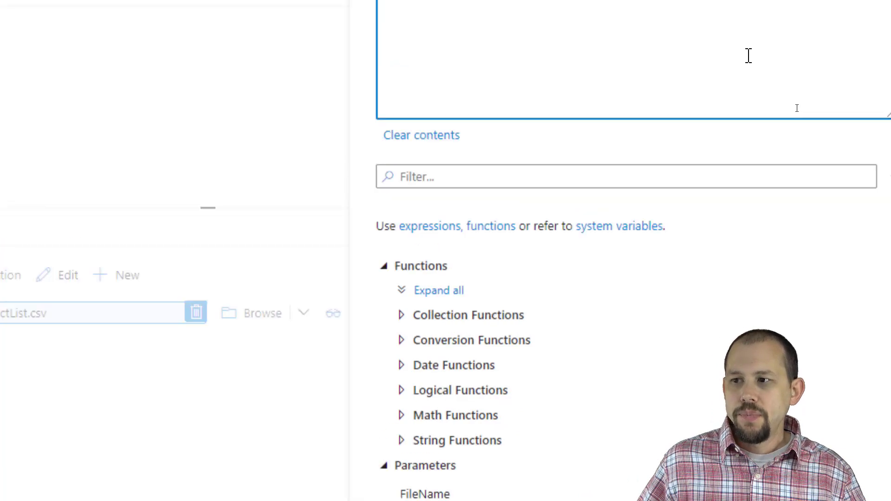
pyautogui.moveTo(513, 95); pyautogui.dragTo(373, 83)
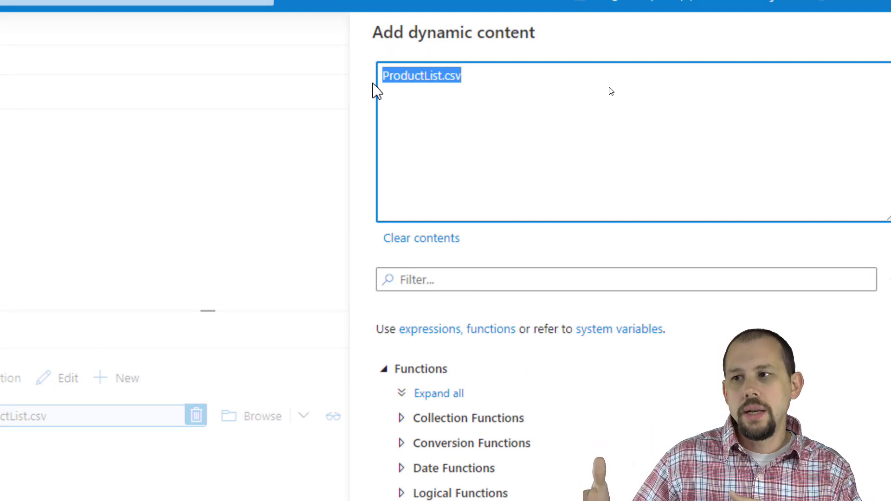
pyautogui.press('Delete')
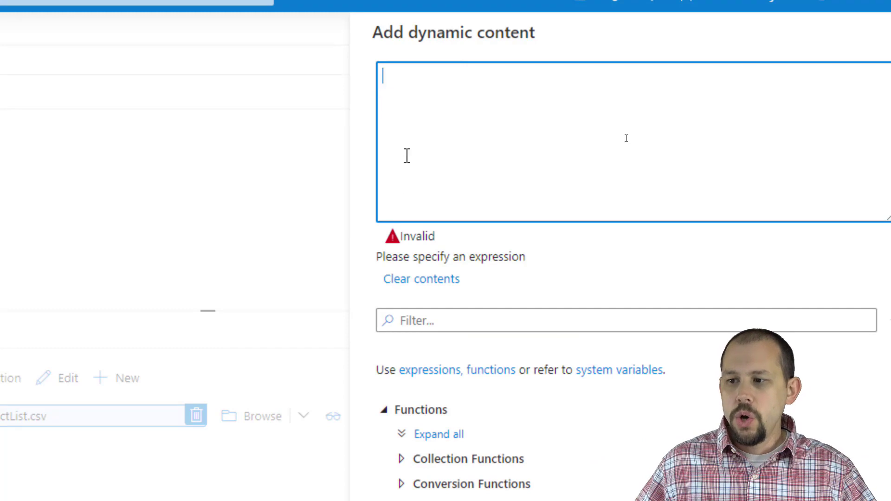
# Step: Insert the concat string function into the file name expression, with blank lines between its parentheses for the arguments
pyautogui.click(402, 468)
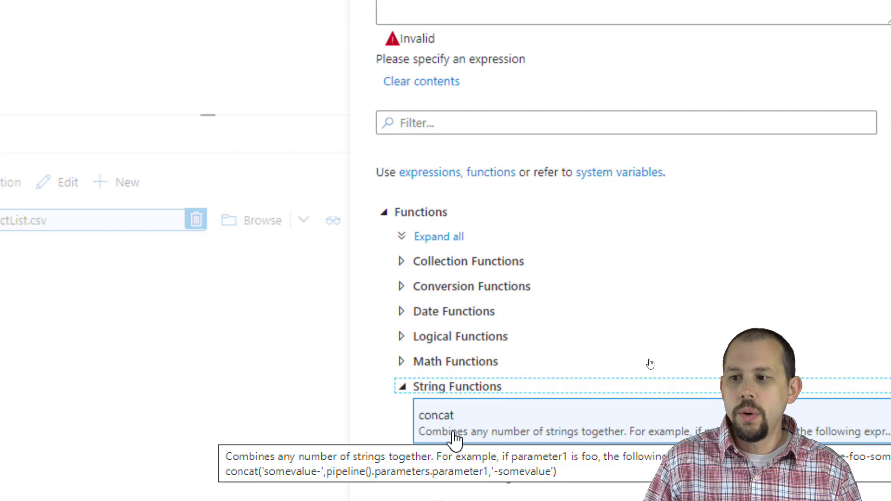
pyautogui.click(455, 439)
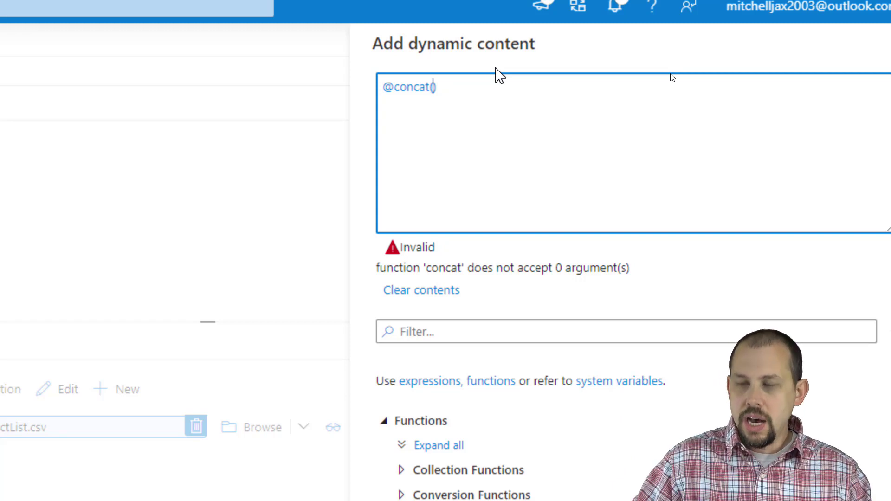
pyautogui.press('Return')
pyautogui.press('Return')
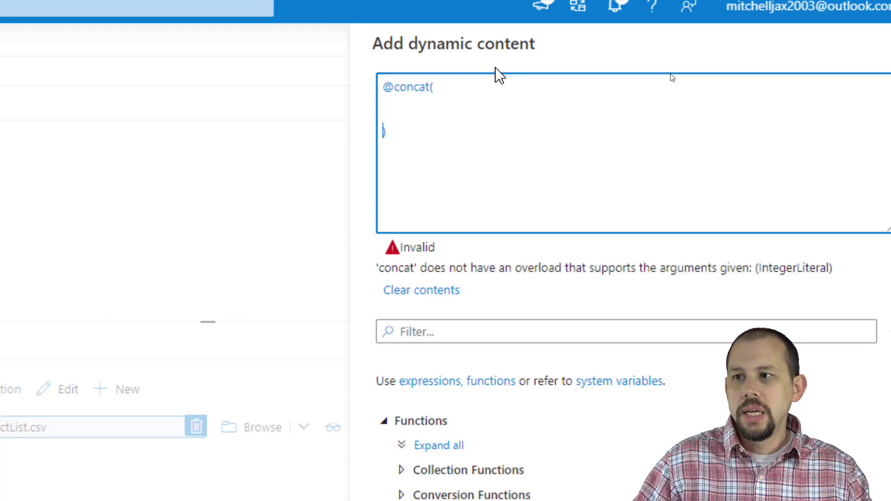
pyautogui.press('Up')
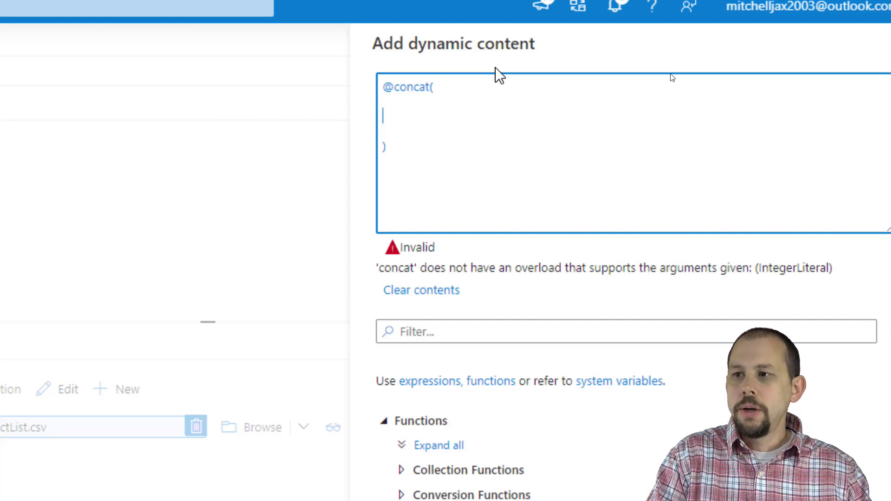
# Step: Enter 'ProductList_' as the first concat argument, followed by a comma and new lines for the next argument
pyautogui.write("'Product")
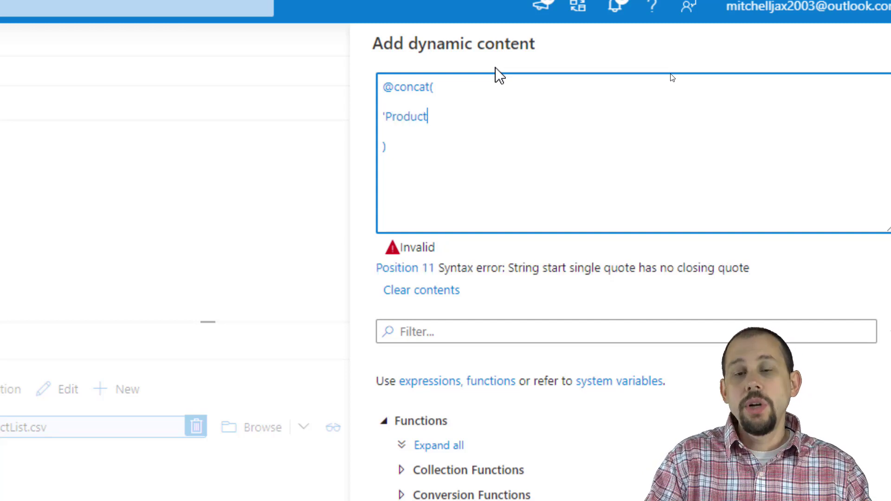
pyautogui.write('Lis')
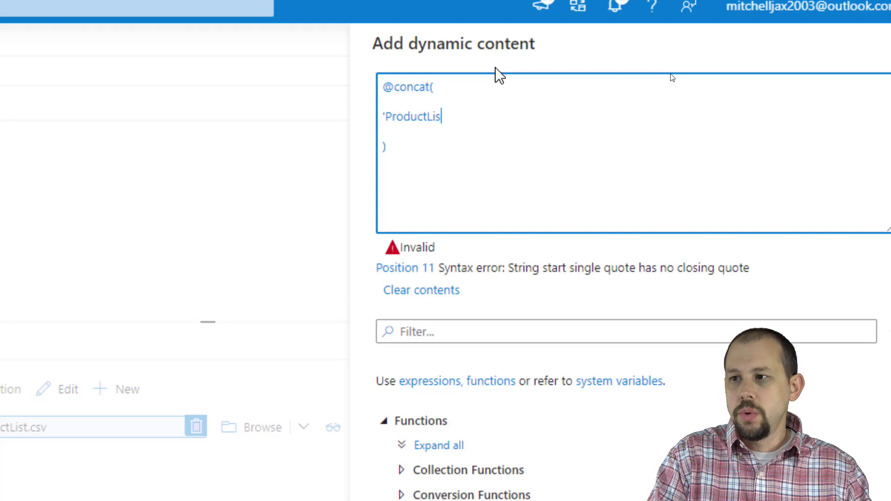
pyautogui.write('t_')
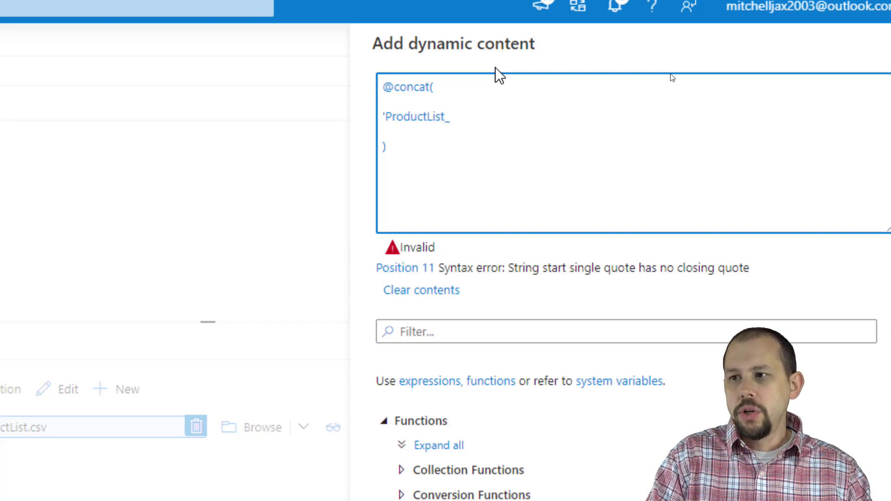
pyautogui.write("'")
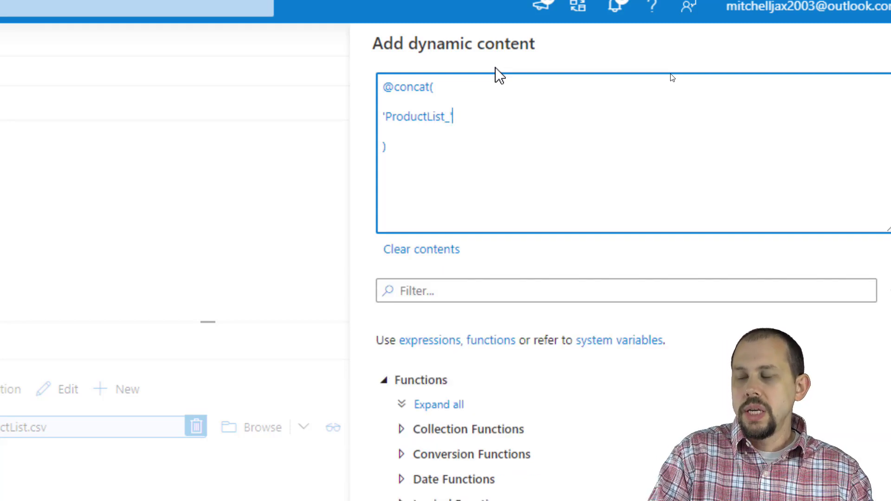
pyautogui.write(',')
pyautogui.press('Return')
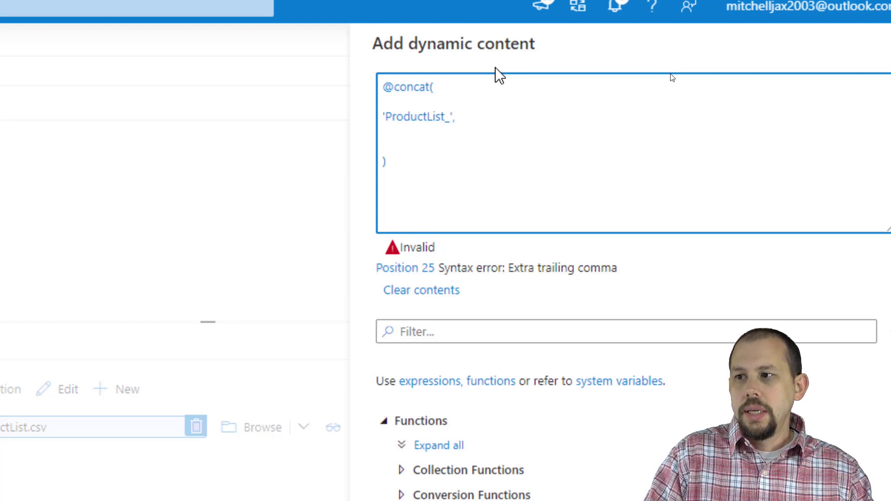
pyautogui.press('Return')
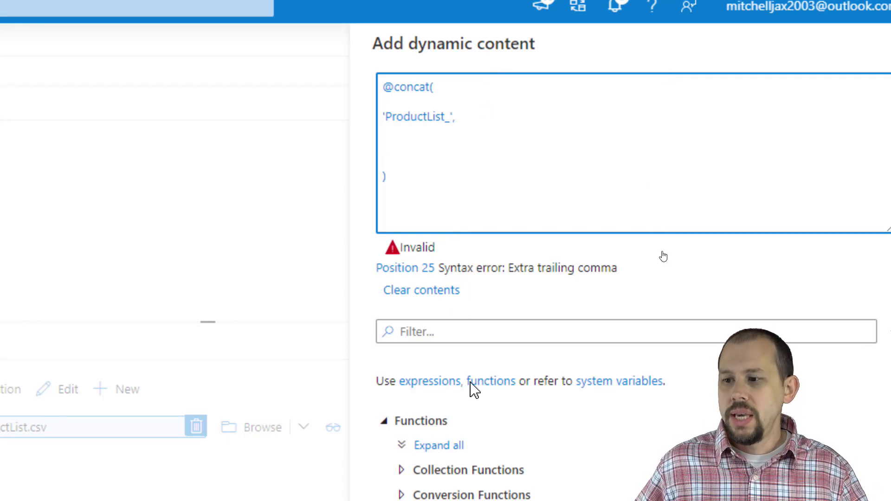
# Step: Insert the utcnow date function as the second concat argument
pyautogui.scroll(-3, 476, 418)
pyautogui.click(401, 347)
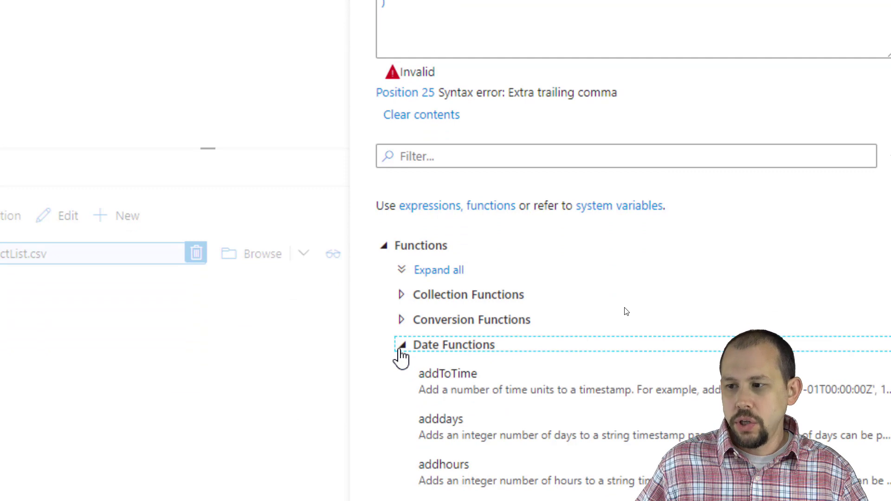
pyautogui.scroll(-1, 430, 418)
pyautogui.scroll(-15, 427, 434)
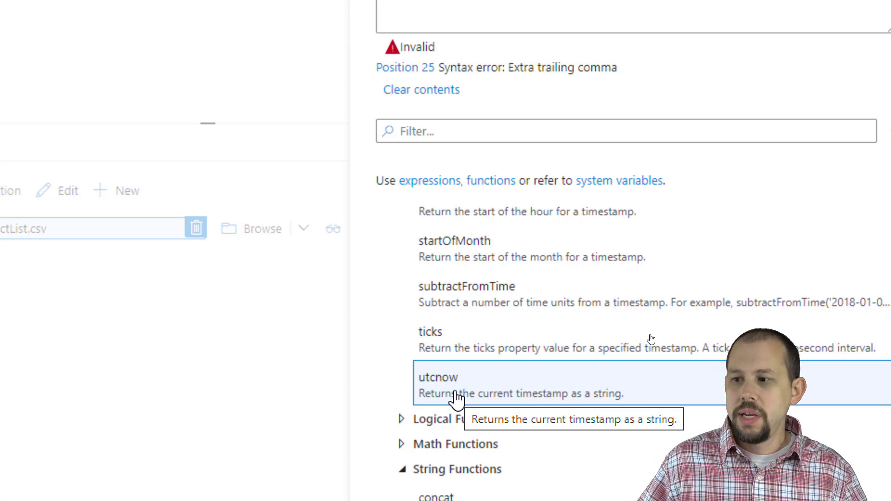
pyautogui.click(457, 397)
pyautogui.scroll(4, 511, 65)
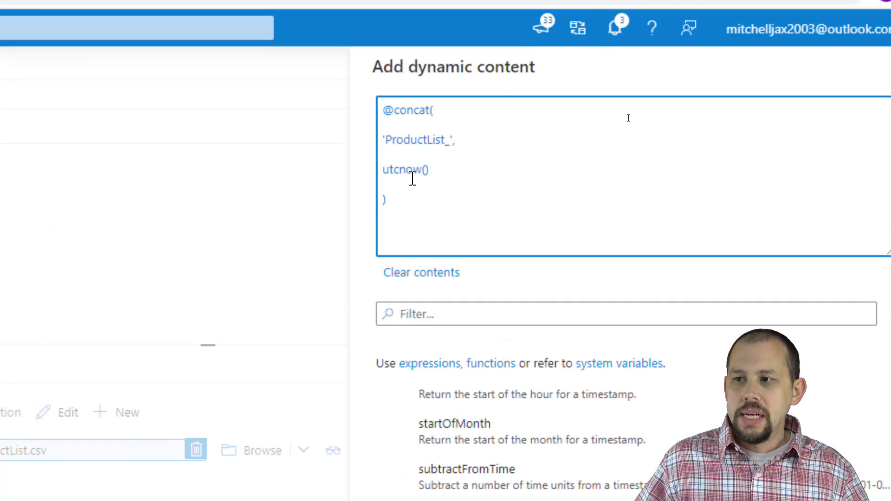
# Step: Add '.csv' as the third concat argument after utcnow() and apply the expression to the dataset's file name
pyautogui.click(443, 171)
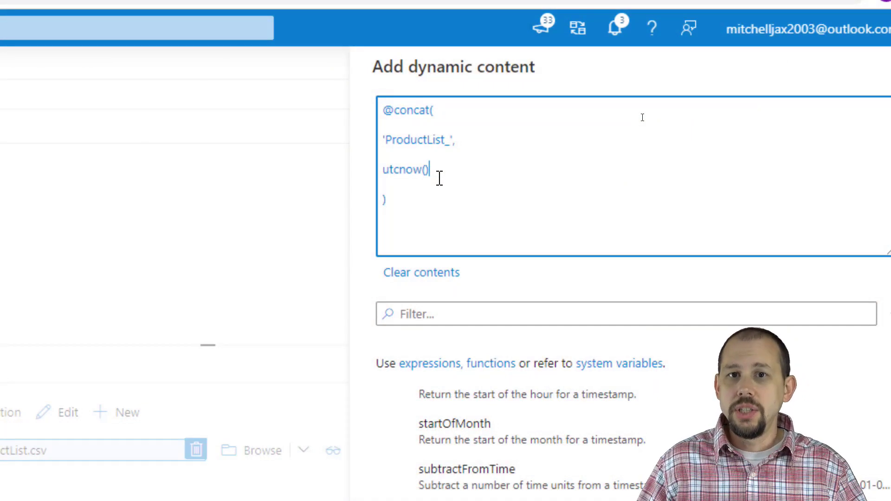
pyautogui.write(',')
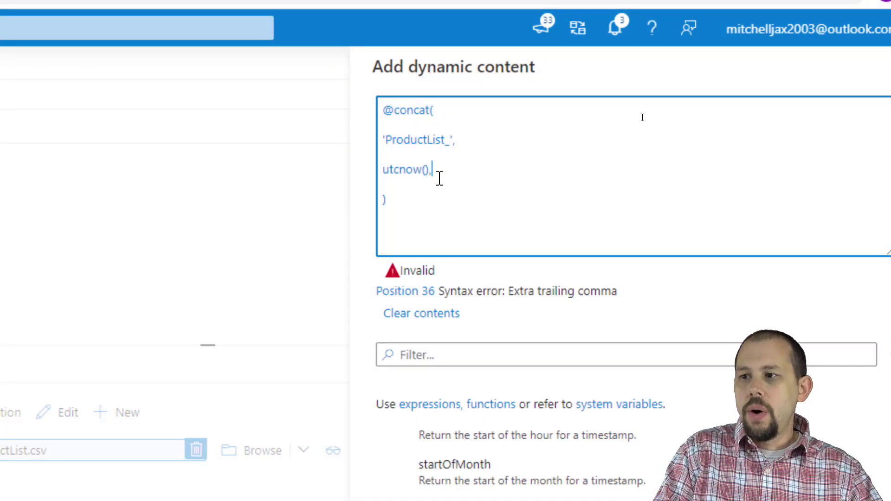
pyautogui.press('Return')
pyautogui.press('Return')
pyautogui.write("'")
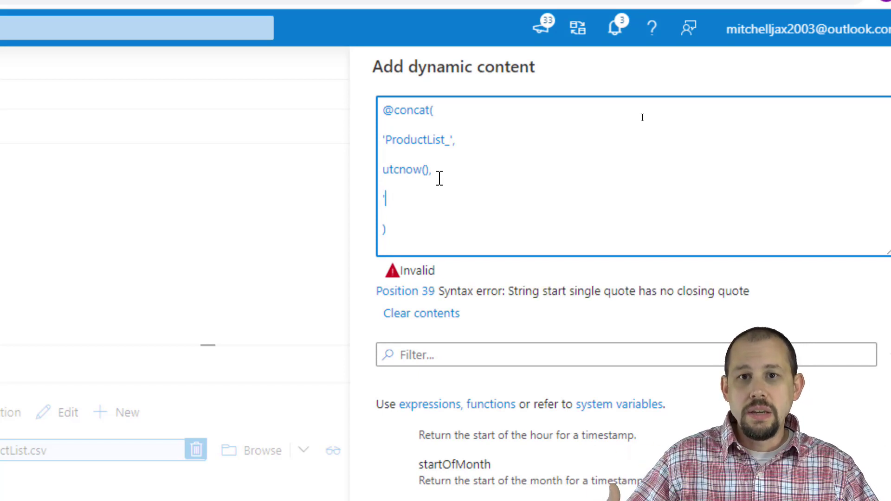
pyautogui.write(".csv'")
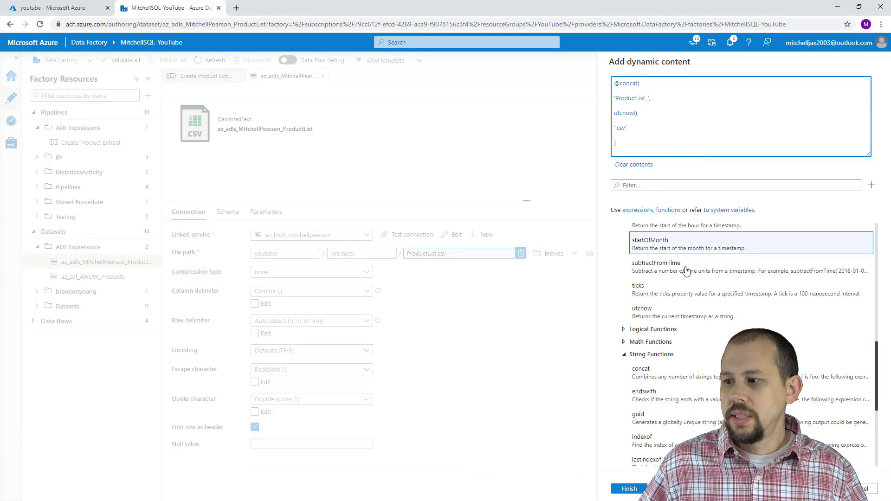
pyautogui.click(626, 491)
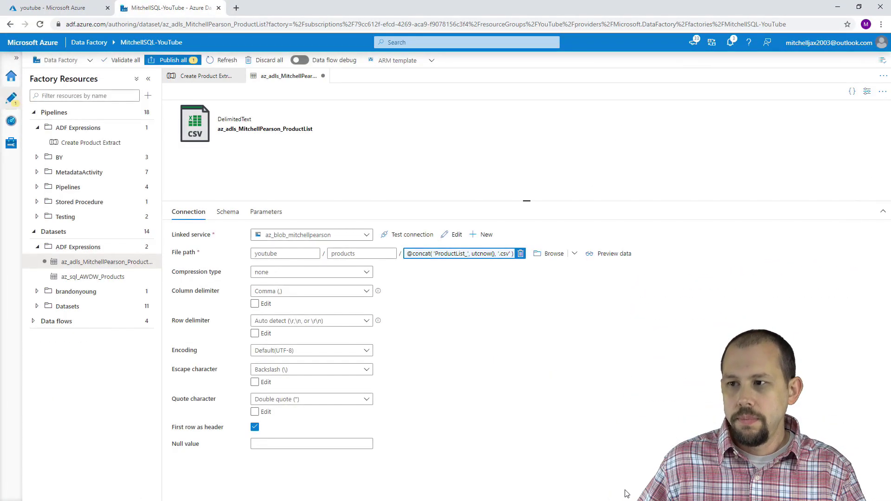
# Step: Debug the Create Product Extract pipeline, and refresh the products folder of the youtube container in the Azure portal to check the output file
pyautogui.click(191, 83)
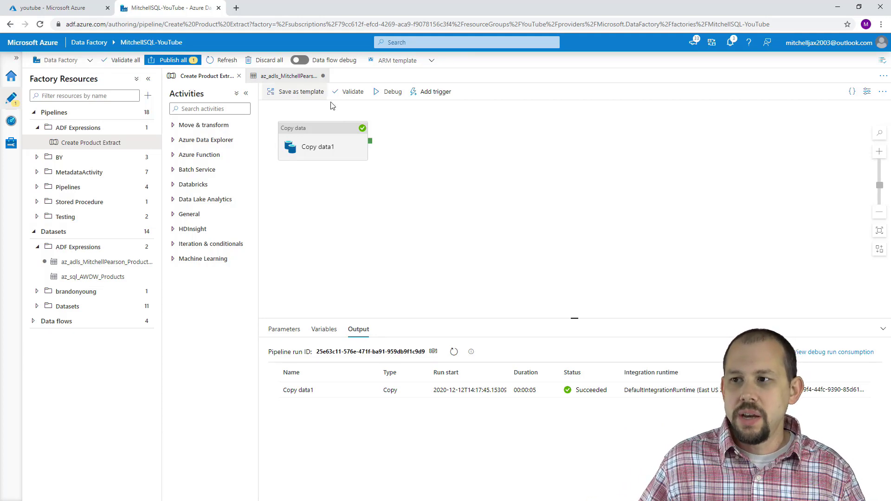
pyautogui.click(397, 93)
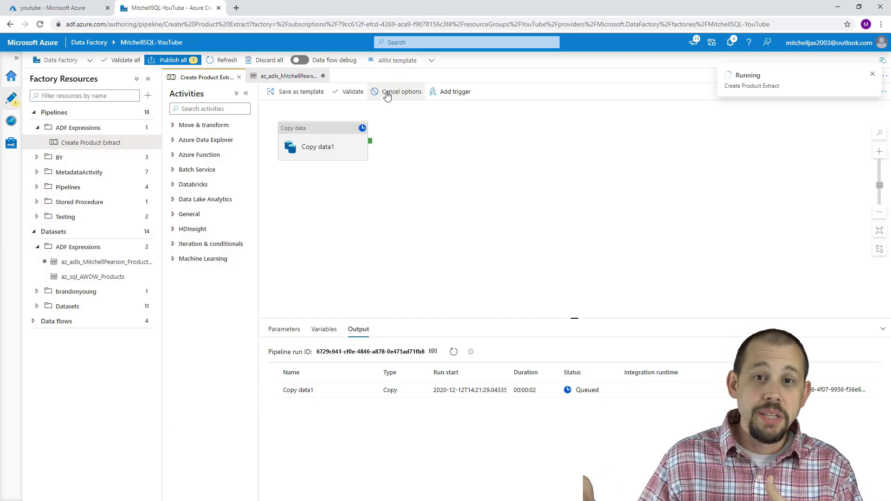
pyautogui.click(453, 352)
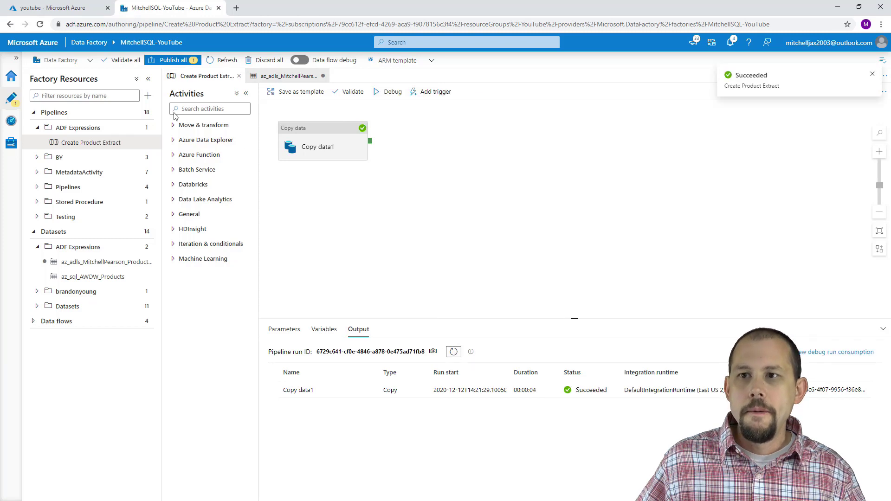
pyautogui.click(29, 10)
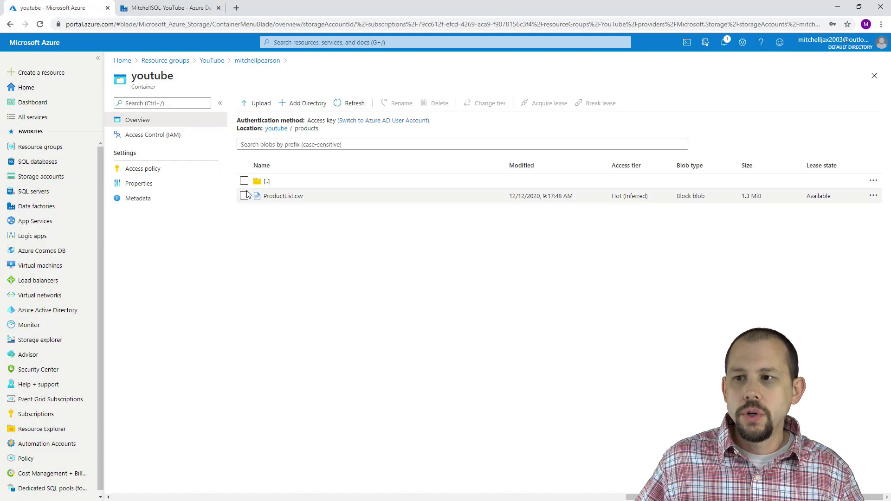
pyautogui.click(359, 107)
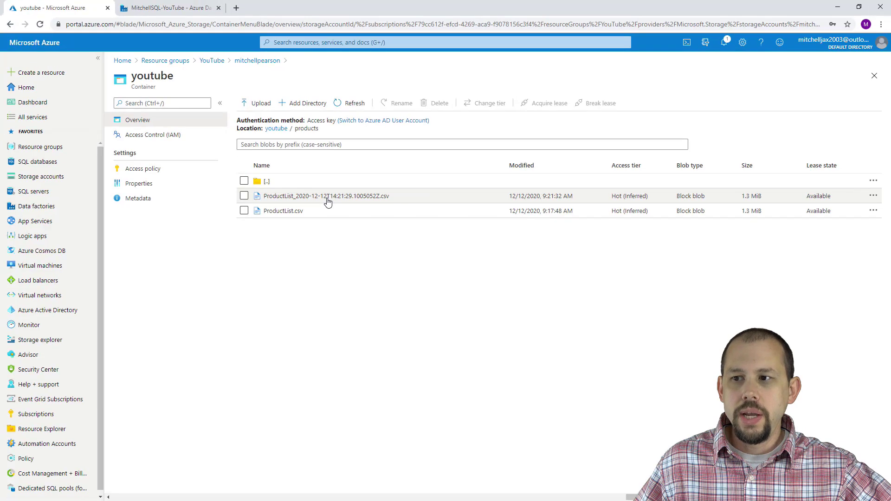
# Step: Back in Data Factory, reopen the product list CSV dataset's file name expression and place the convertFromUtc date function in front of utcnow()
pyautogui.click(155, 14)
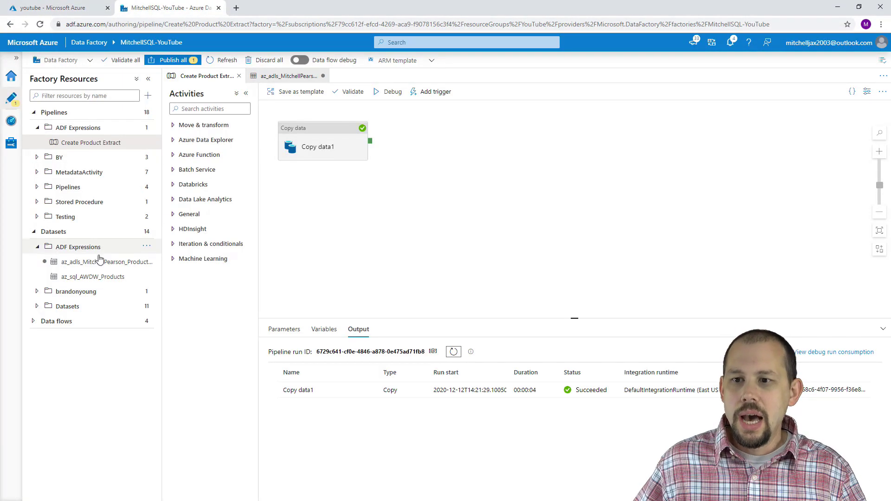
pyautogui.click(125, 262)
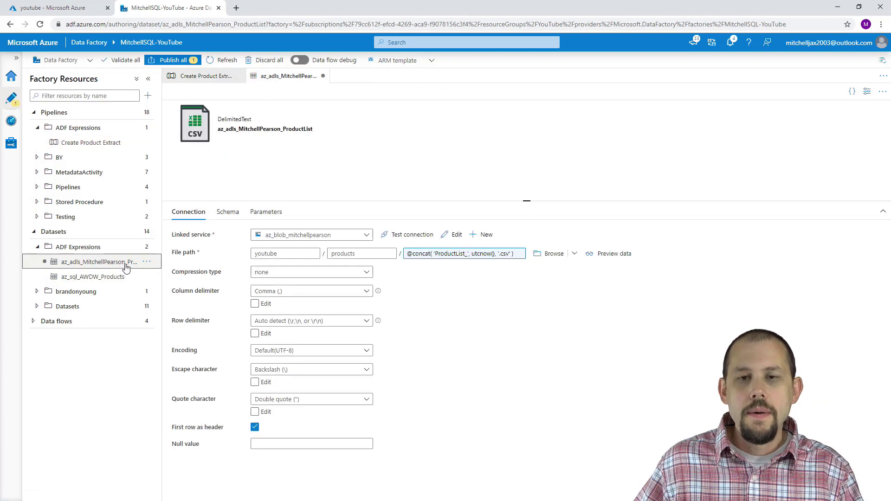
pyautogui.click(452, 255)
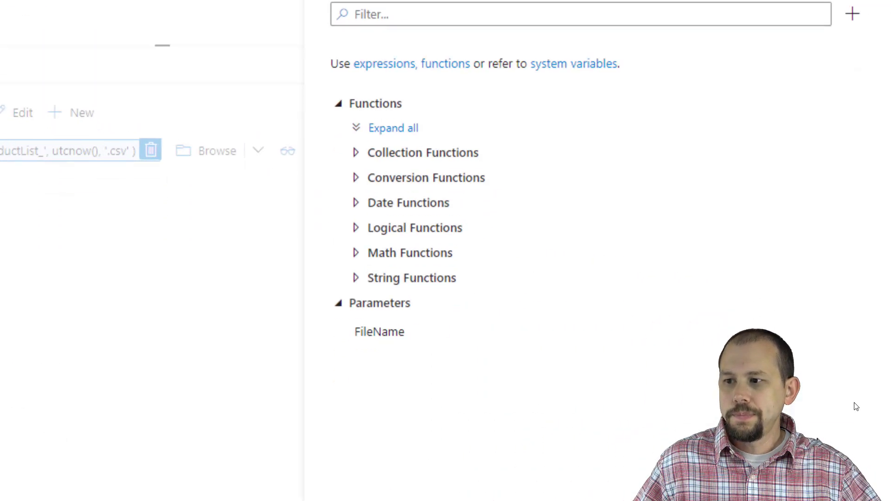
pyautogui.click(356, 203)
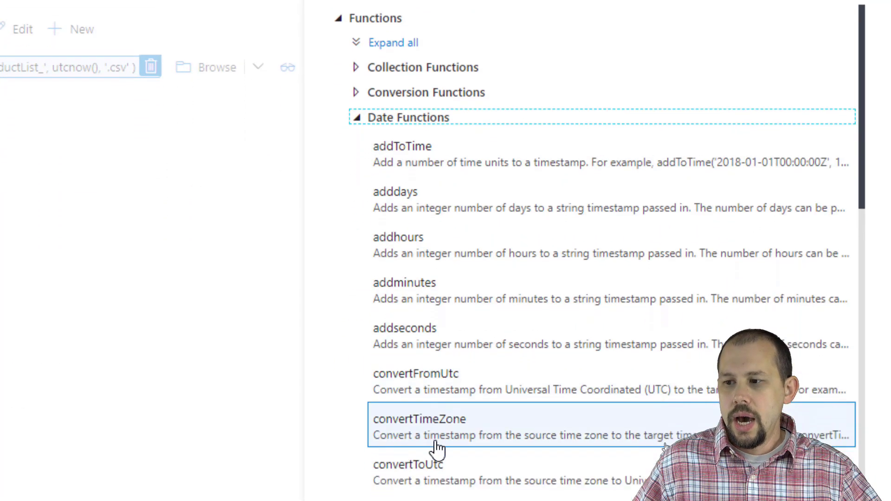
pyautogui.click(417, 381)
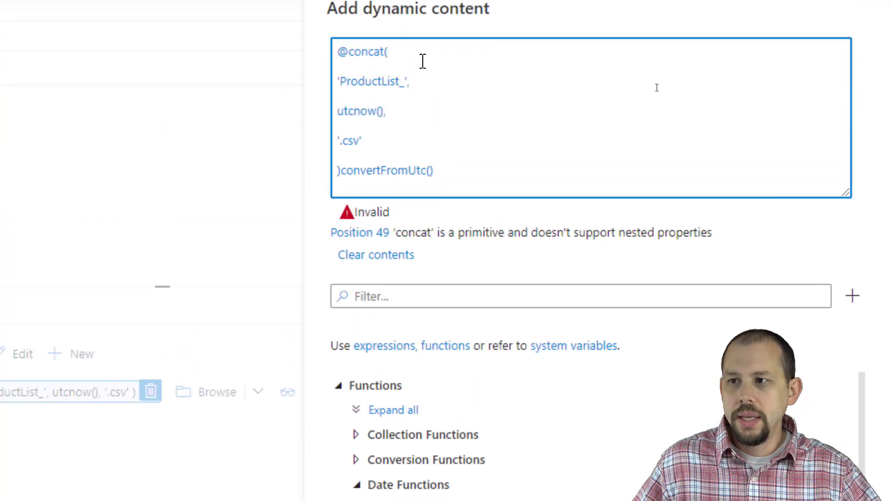
pyautogui.moveTo(436, 170); pyautogui.dragTo(343, 174)
pyautogui.hotkey('ctrl', 'c')
pyautogui.press('Delete')
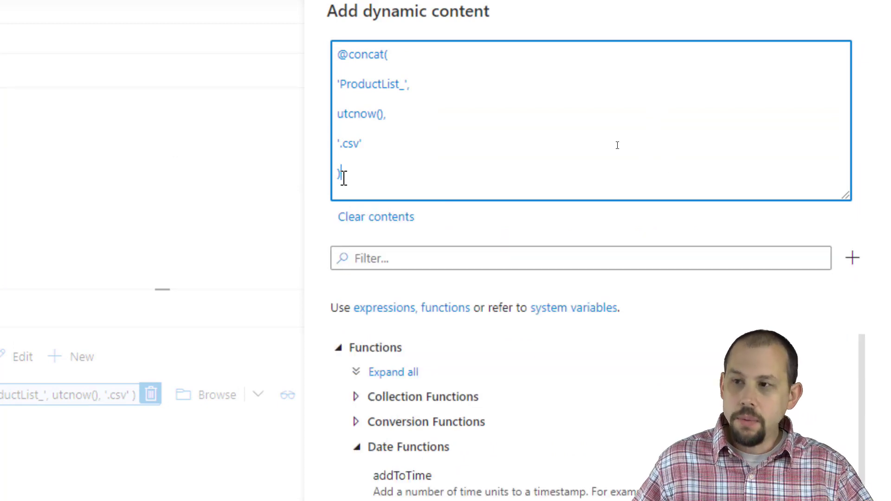
pyautogui.click(339, 114)
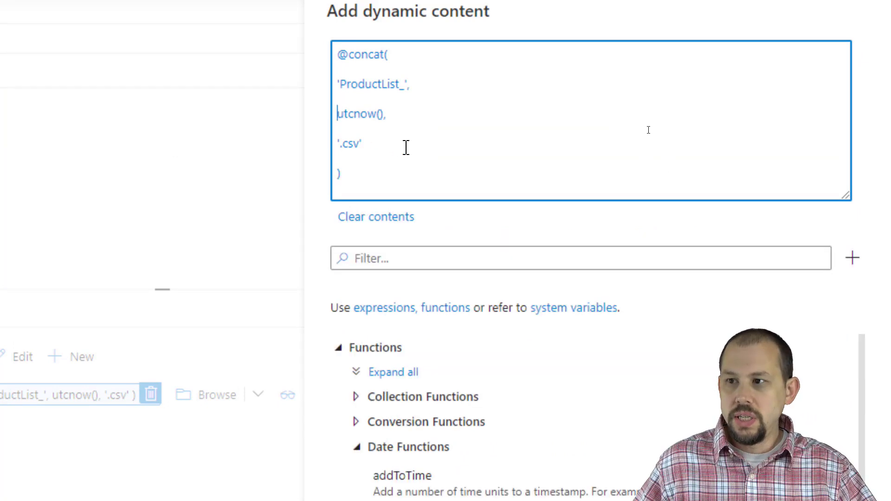
pyautogui.hotkey('ctrl', 'v')
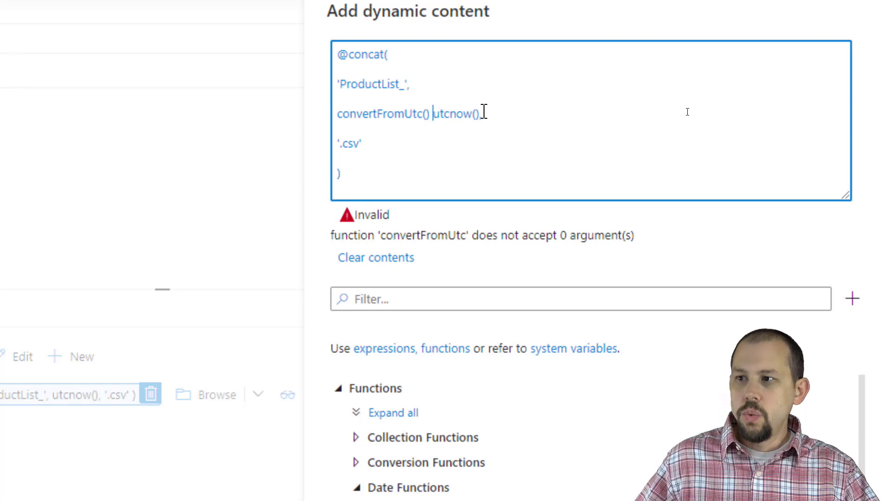
# Step: Wrap utcnow() in convertFromUtc with 'Eastern Standard Time' as the second argument, keeping a comma after its closing parenthesis
pyautogui.press('BackSpace')
pyautogui.press('BackSpace')
pyautogui.click(484, 112)
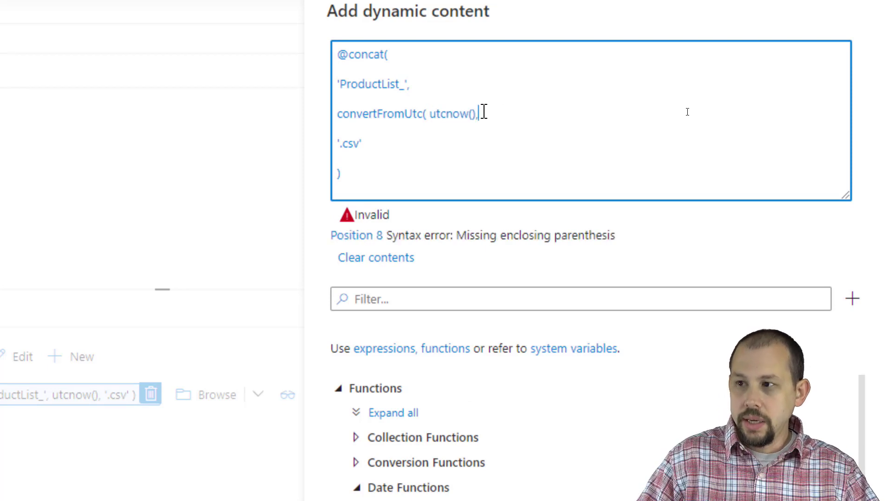
pyautogui.press('Left')
pyautogui.write(',')
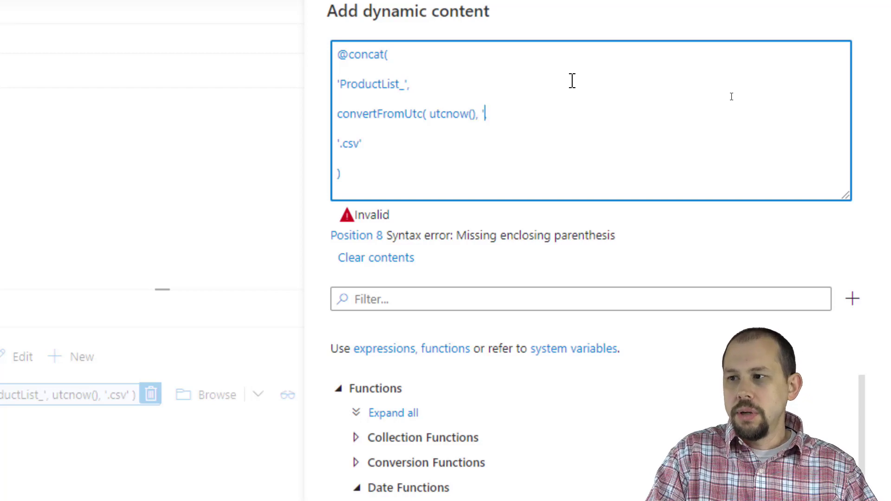
pyautogui.write("'Eastern S")
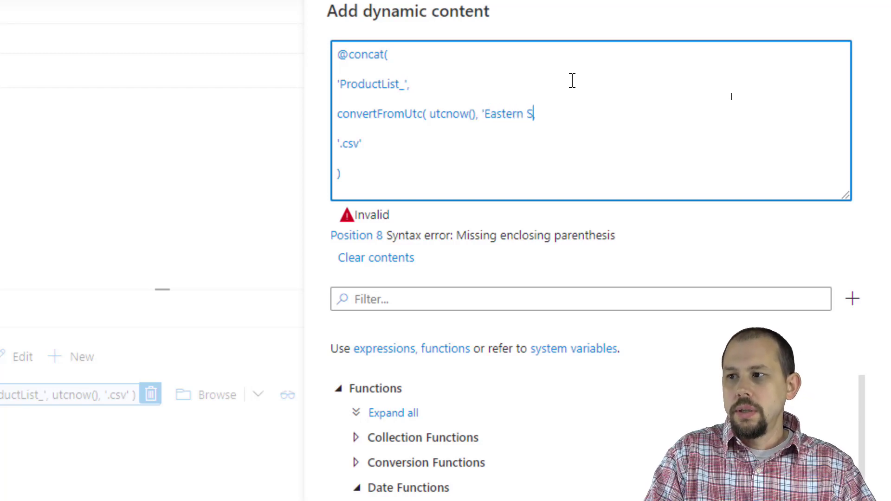
pyautogui.write("tandard Time'")
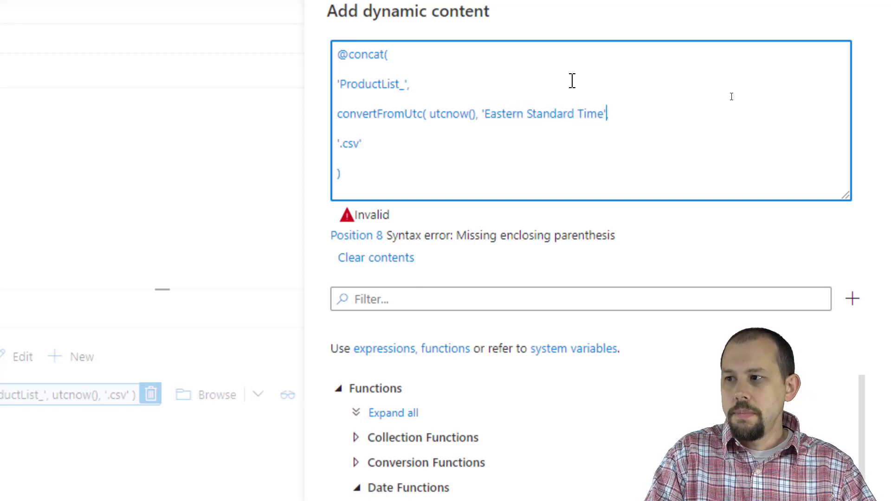
pyautogui.write(' ),')
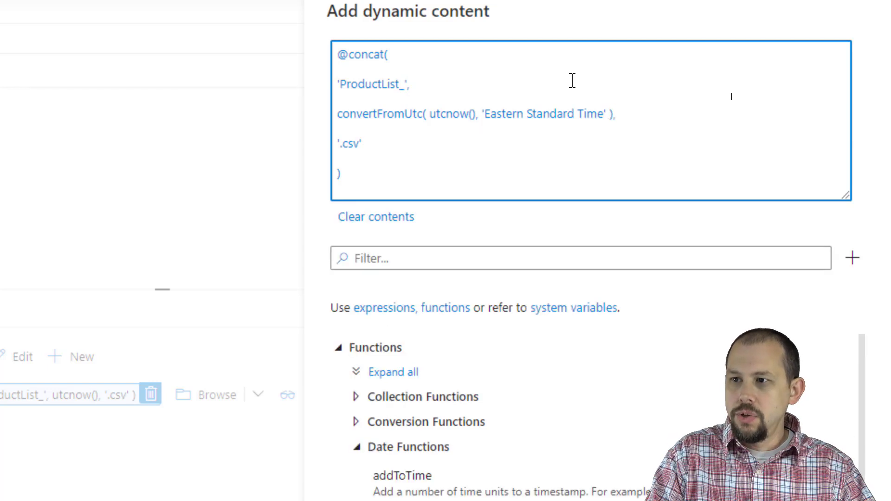
pyautogui.press('BackSpace')
pyautogui.write(' ,')
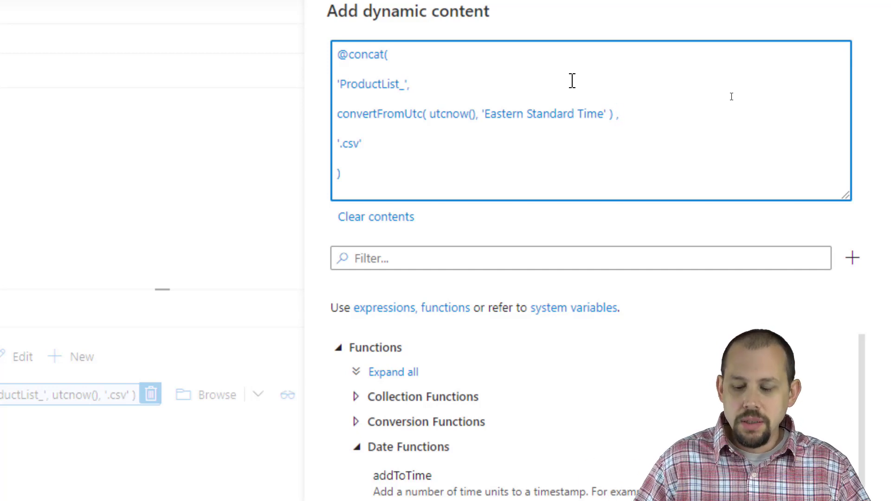
# Step: Add the substring function with an opening parenthesis in front of convertFromUtc in the expression
pyautogui.press('Home')
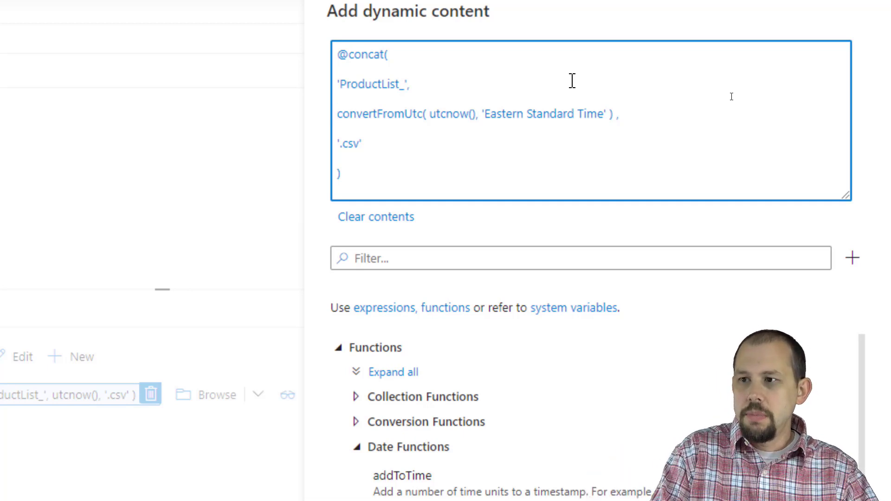
pyautogui.write('subsctrin')
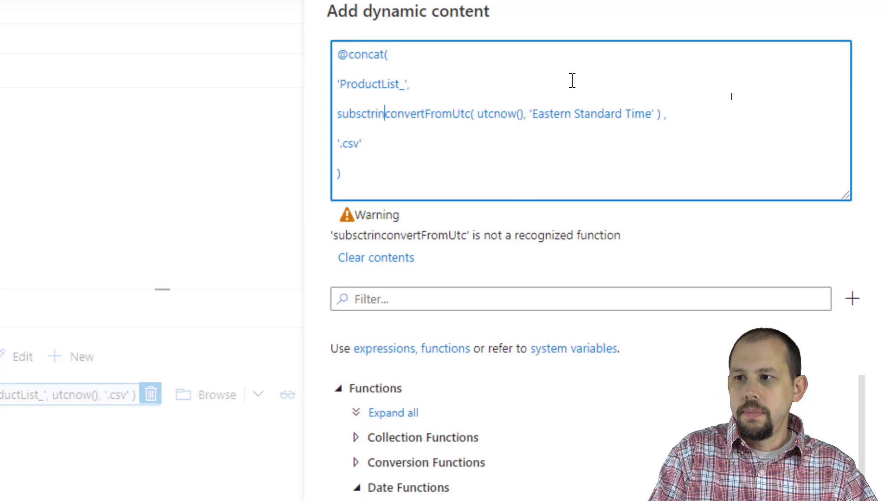
pyautogui.press('BackSpace')
pyautogui.press('BackSpace')
pyautogui.write('tring')
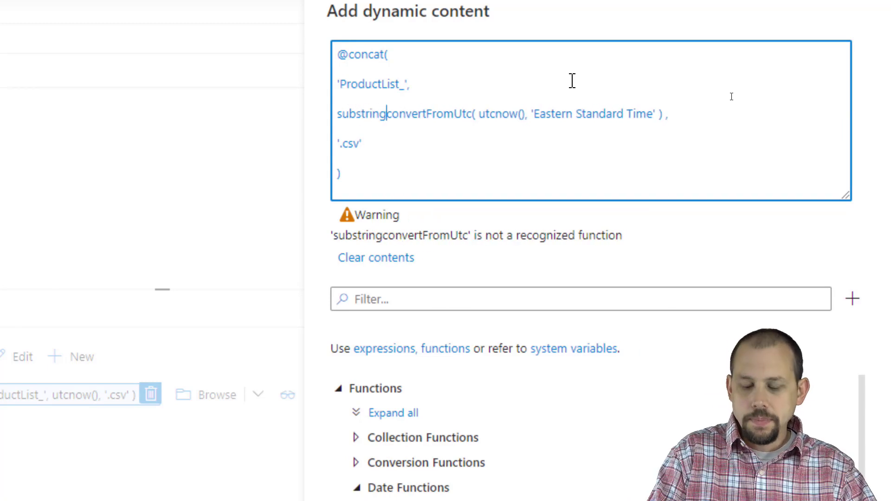
pyautogui.press('BackSpace')
pyautogui.write('(')
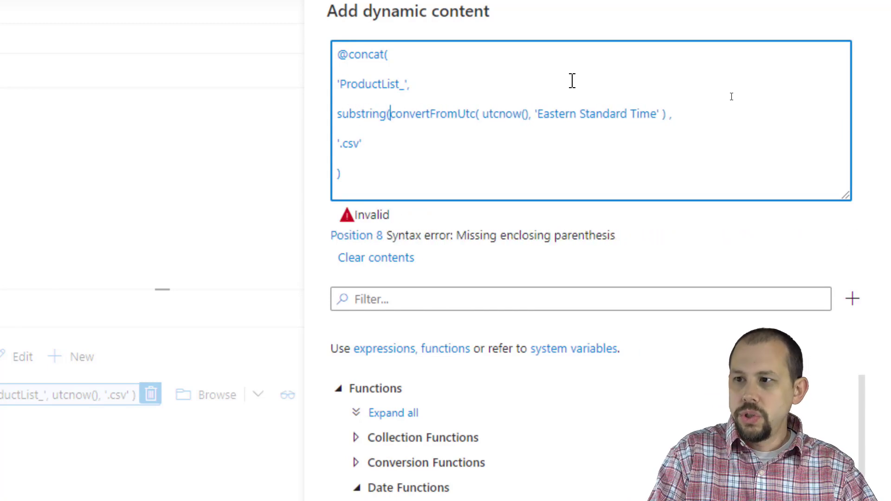
# Step: Complete substring with start index 0 and length 10, followed by a comma, and apply the expression to the dataset's file name
pyautogui.click(687, 118)
pyautogui.write('0')
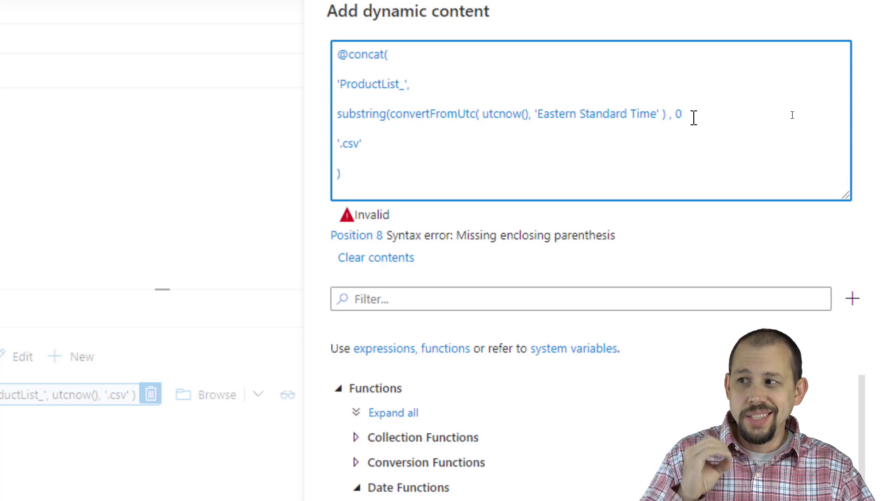
pyautogui.write(', 1')
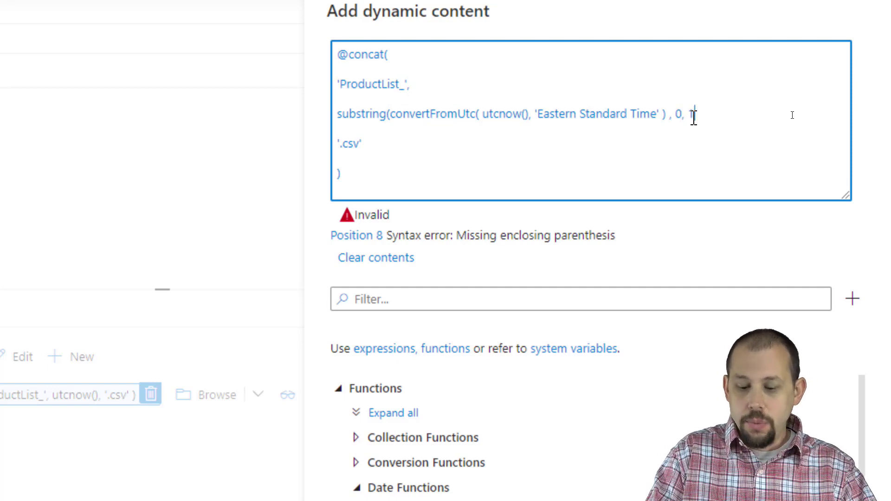
pyautogui.write('0) ,')
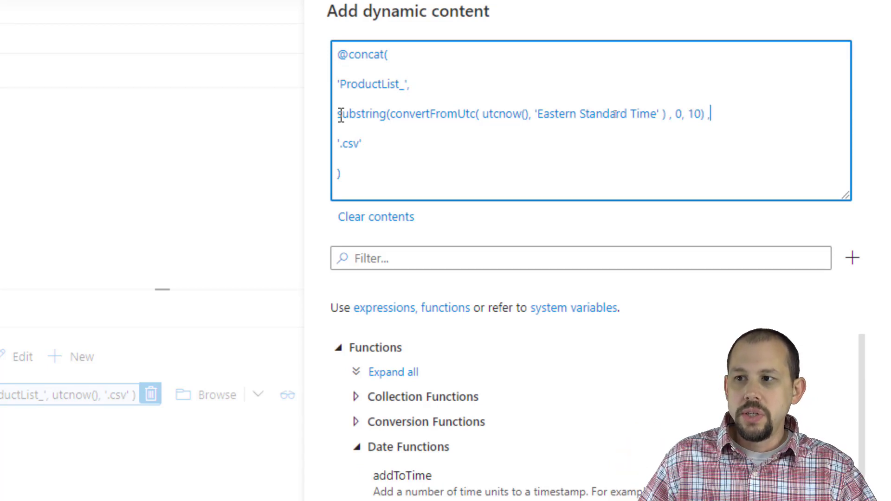
pyautogui.moveTo(340, 114); pyautogui.dragTo(705, 119)
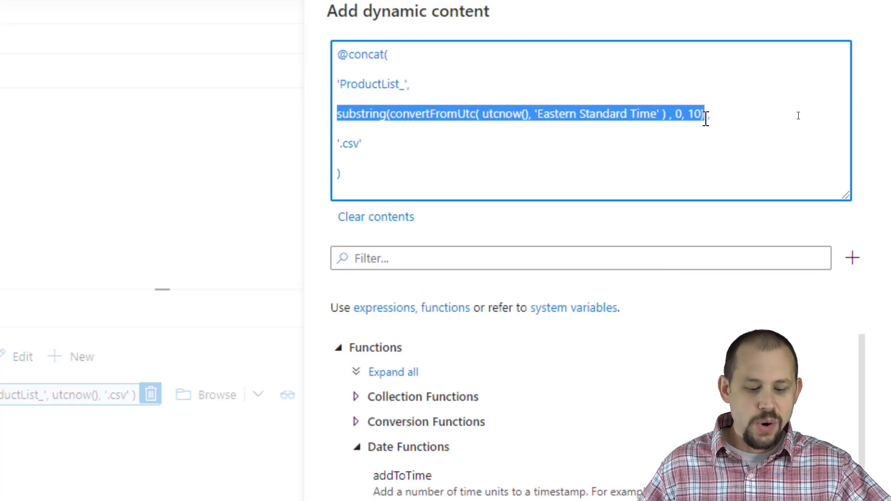
pyautogui.click(617, 491)
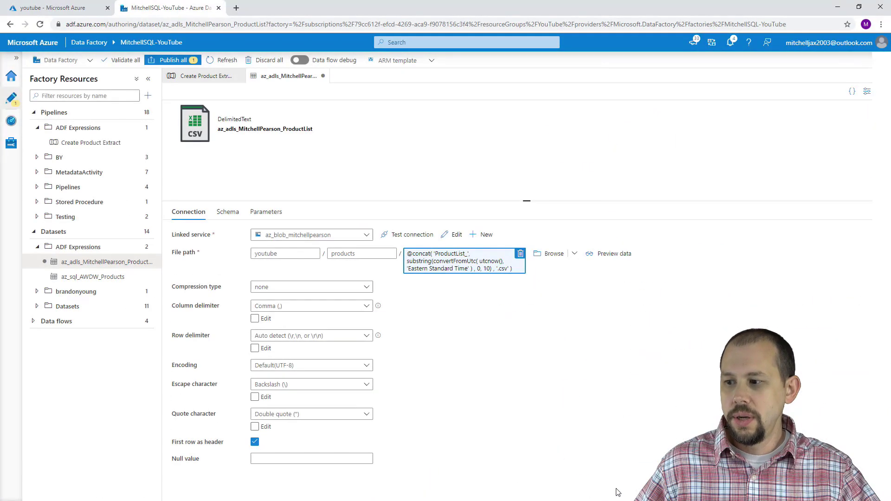
# Step: Debug the Create Product Extract pipeline with the date-only file name, and refresh the portal's products folder to check the new file
pyautogui.click(209, 76)
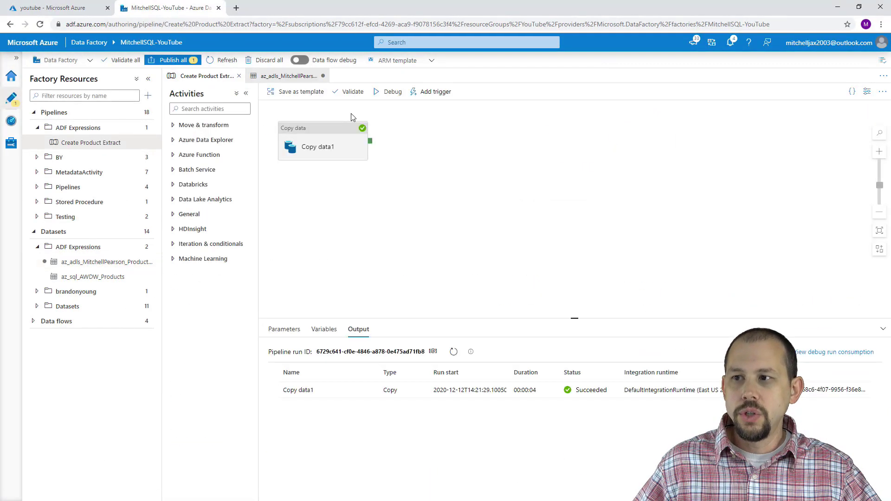
pyautogui.click(392, 93)
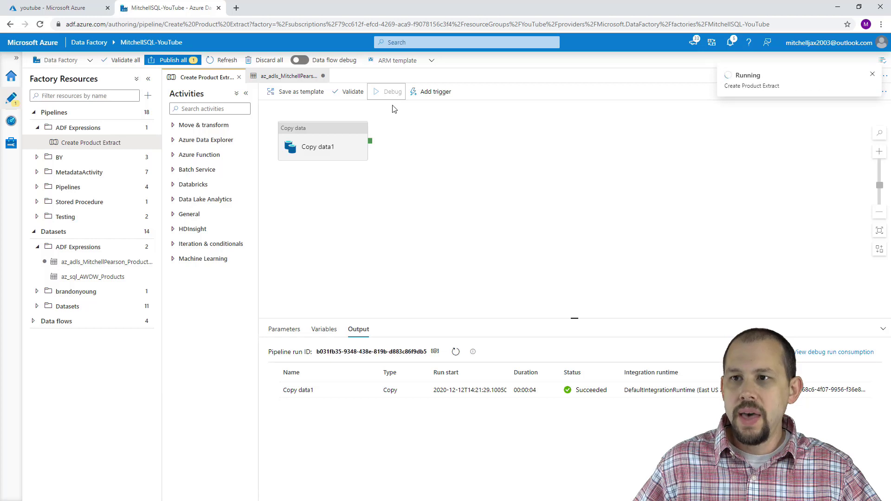
pyautogui.click(456, 352)
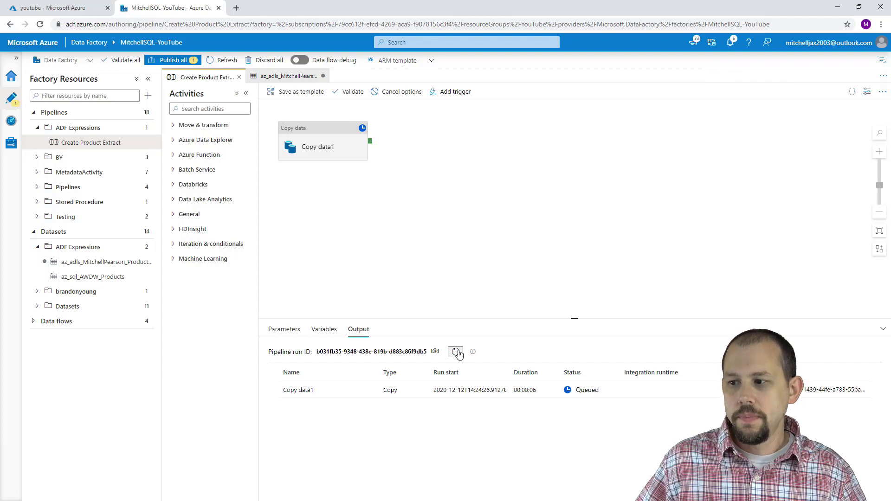
pyautogui.click(43, 13)
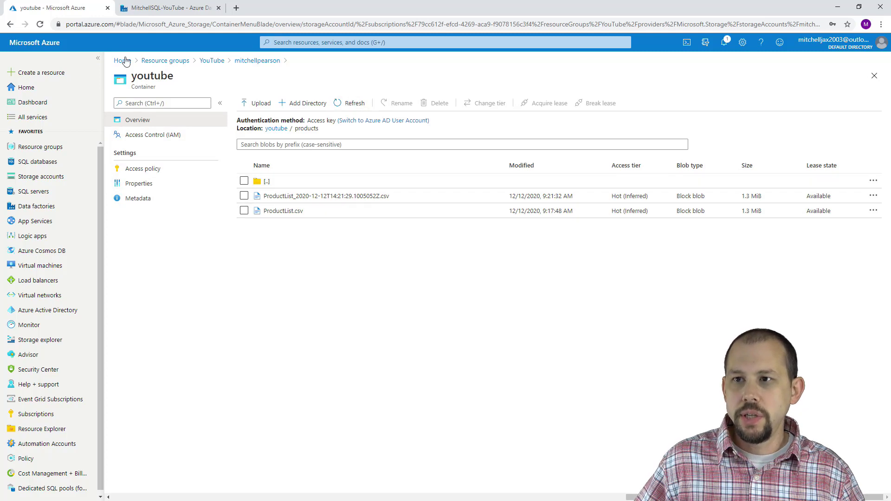
pyautogui.click(167, 10)
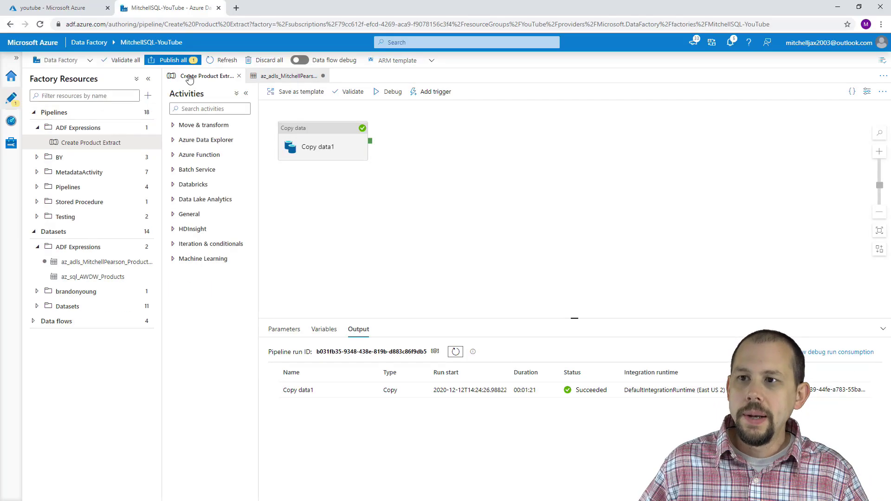
pyautogui.click(76, 11)
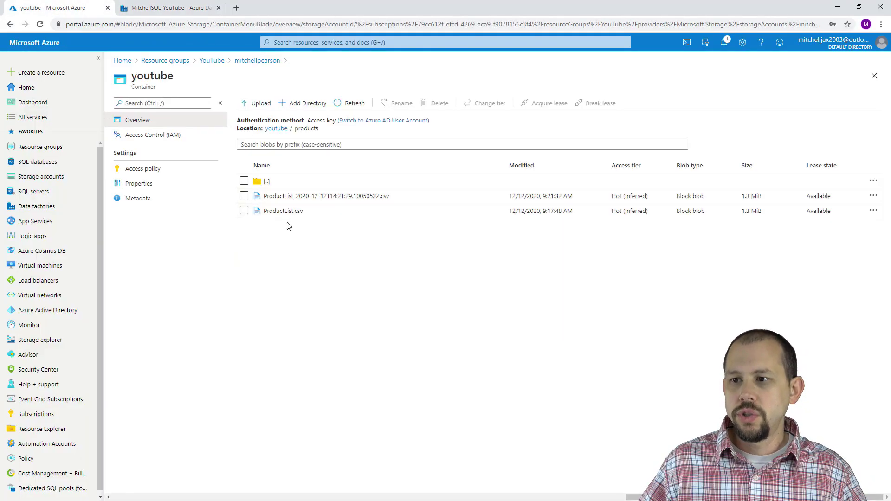
pyautogui.click(348, 104)
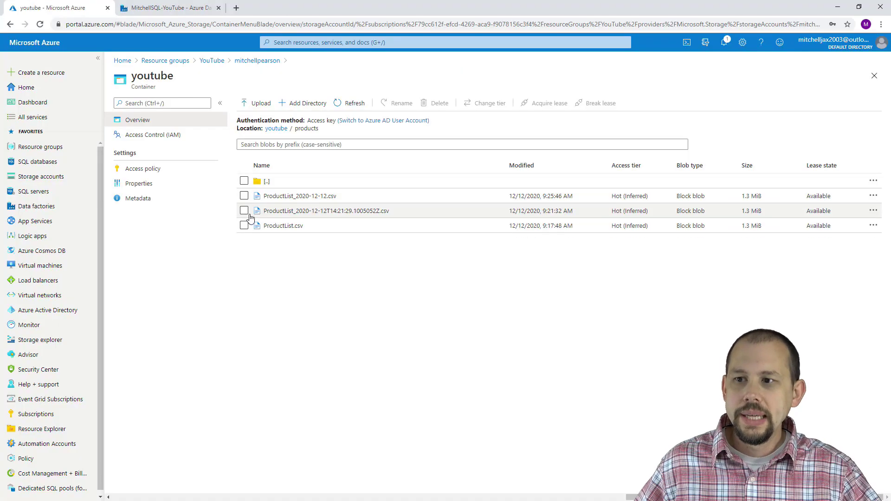
# Step: Delete ProductList_2020-12-12T14:21:29.1005052Z.csv and ProductList.csv from the products folder
pyautogui.click(136, 201)
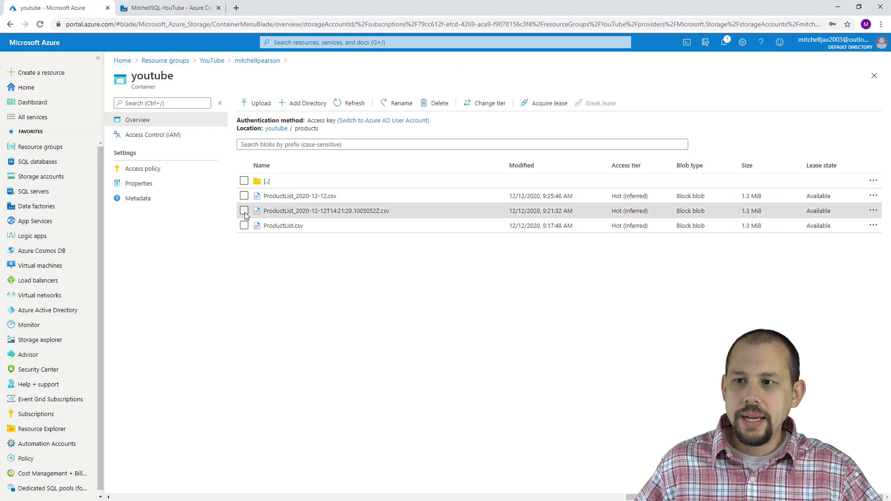
pyautogui.click(136, 230)
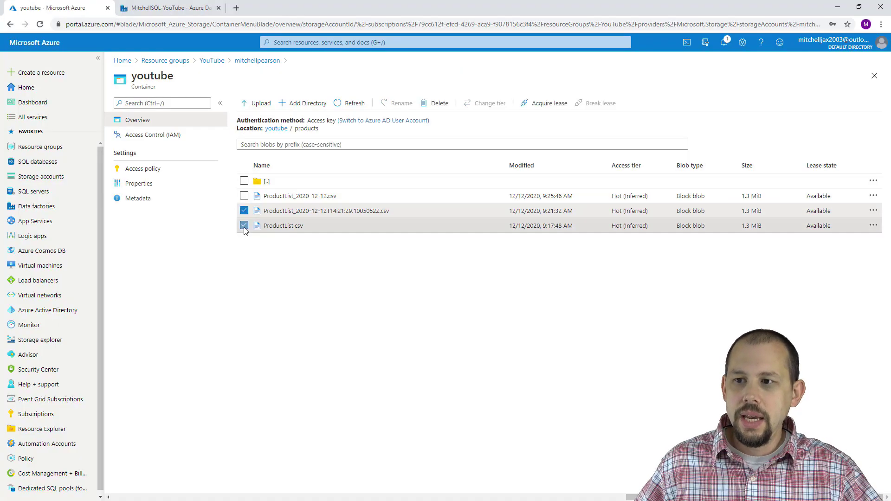
pyautogui.click(432, 107)
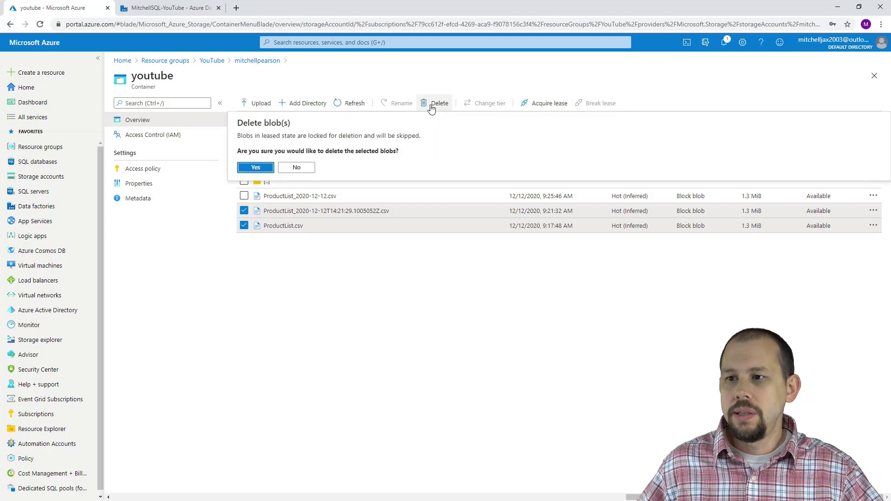
pyautogui.click(274, 170)
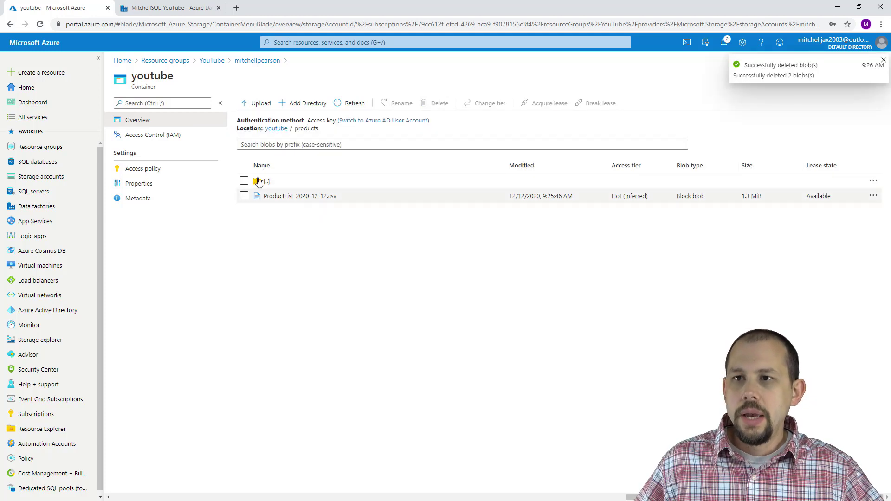
# Step: Switch to Azure Data Factory, open the product list CSV dataset's parameters, and review the FileName parameter's name, type and default value
pyautogui.click(149, 8)
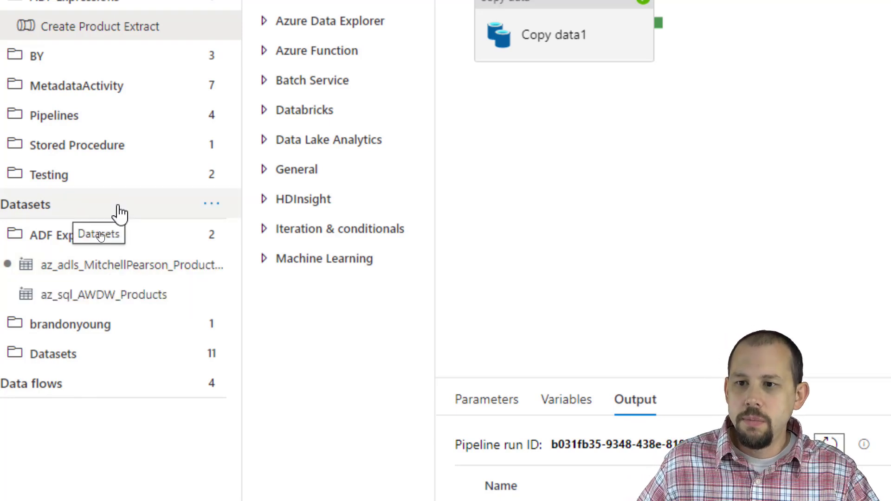
pyautogui.click(120, 274)
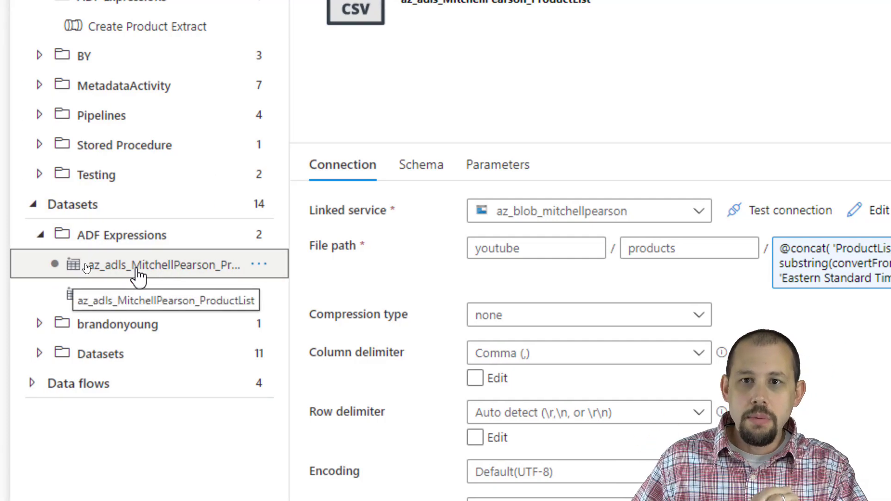
pyautogui.click(499, 178)
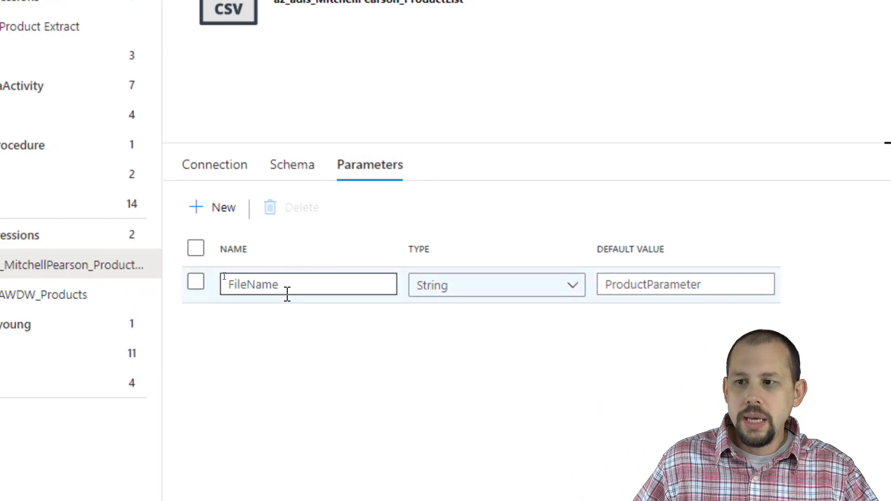
pyautogui.moveTo(285, 284); pyautogui.dragTo(213, 279)
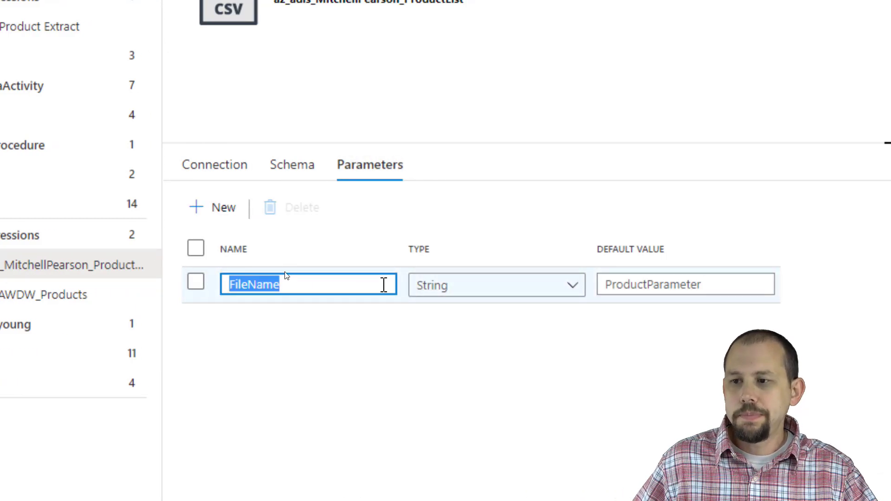
pyautogui.click(451, 292)
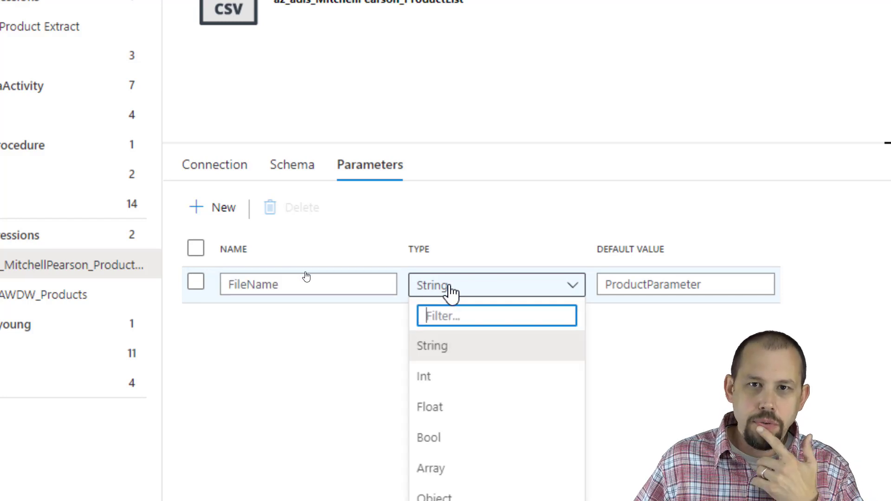
pyautogui.click(678, 288)
pyautogui.click(713, 289)
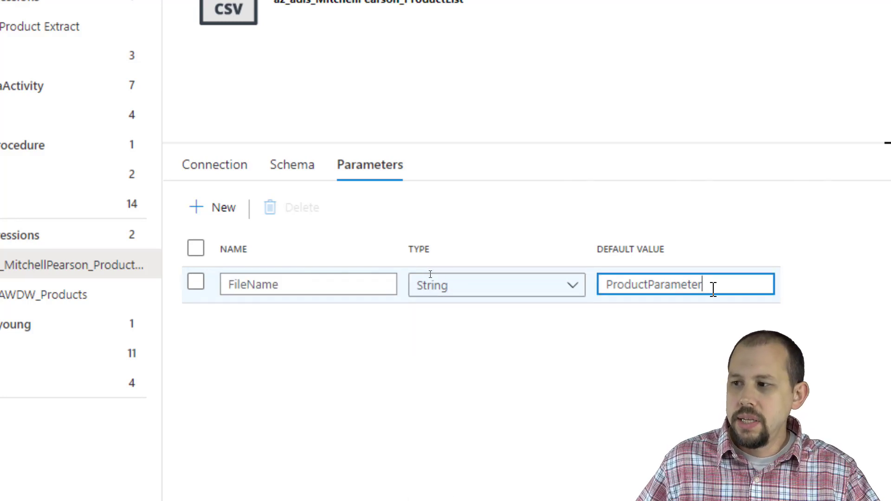
# Step: Set the FileName parameter's default value to WhateverIwant
pyautogui.moveTo(714, 288); pyautogui.dragTo(604, 289)
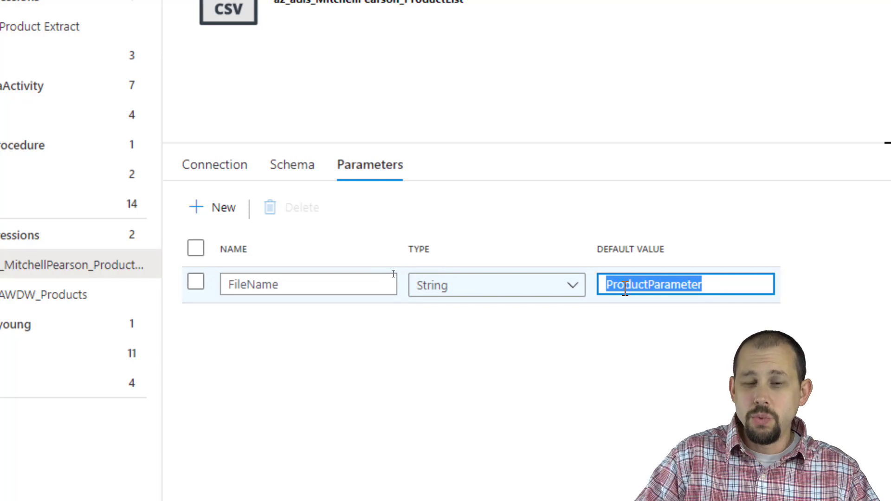
pyautogui.write('WhateverI')
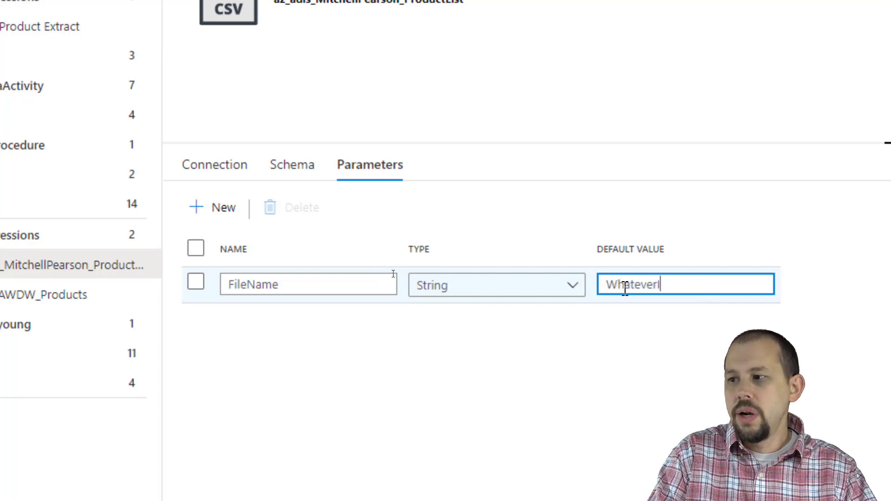
pyautogui.write('want')
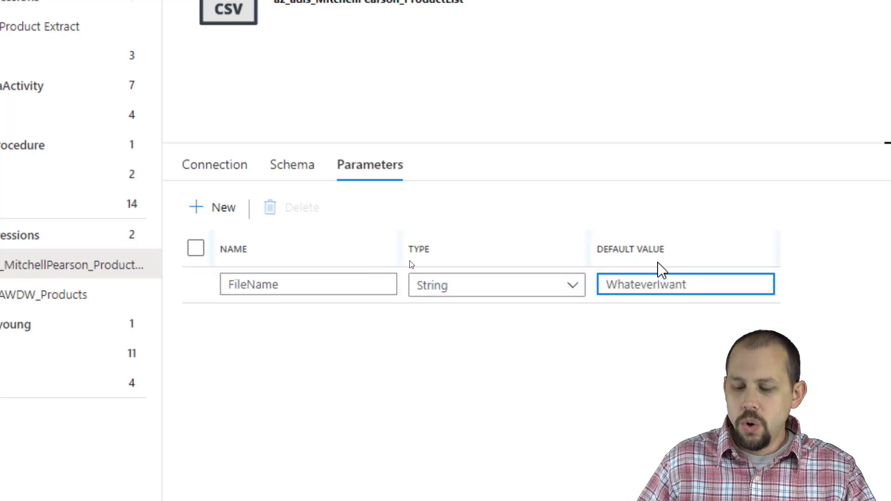
# Step: Set the FileName parameter's default value to ProductTest
pyautogui.hotkey('ctrl', 'a')
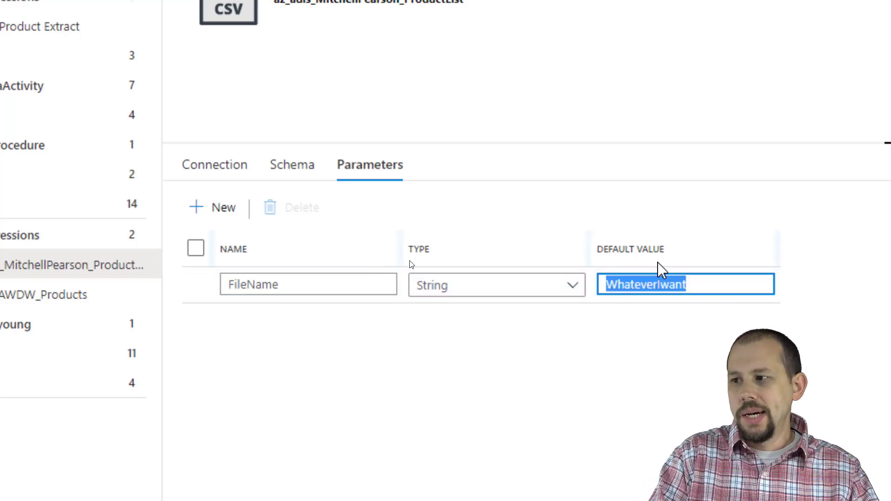
pyautogui.write('ProductTet')
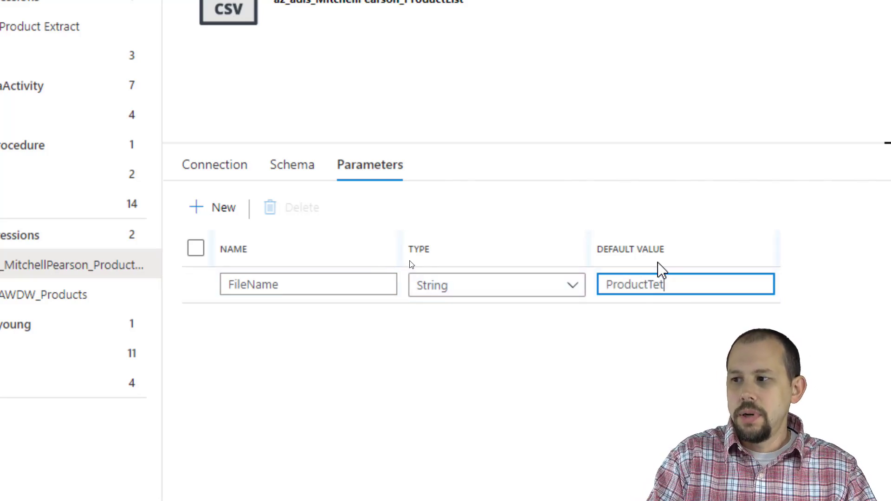
pyautogui.press('BackSpace')
pyautogui.write('st')
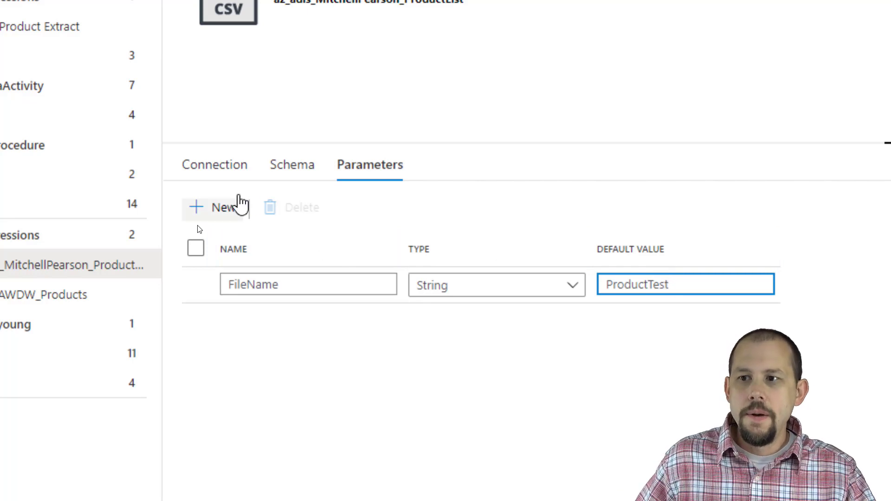
# Step: Open the dataset's dynamic file name expression and add an empty line above 'ProductList_' inside concat
pyautogui.click(233, 180)
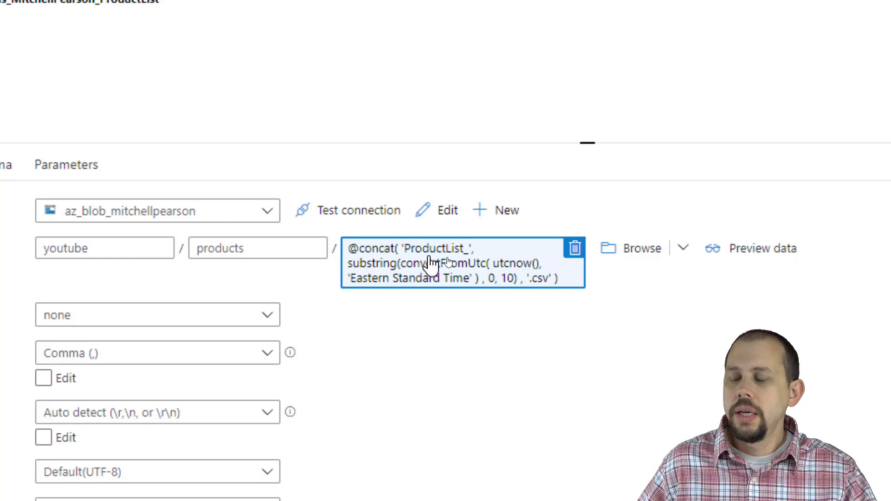
pyautogui.click(431, 264)
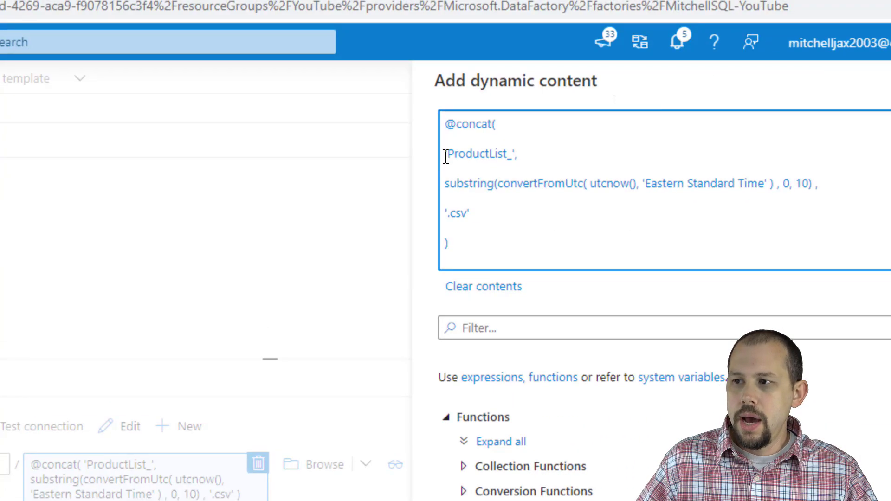
pyautogui.moveTo(446, 156); pyautogui.dragTo(519, 161)
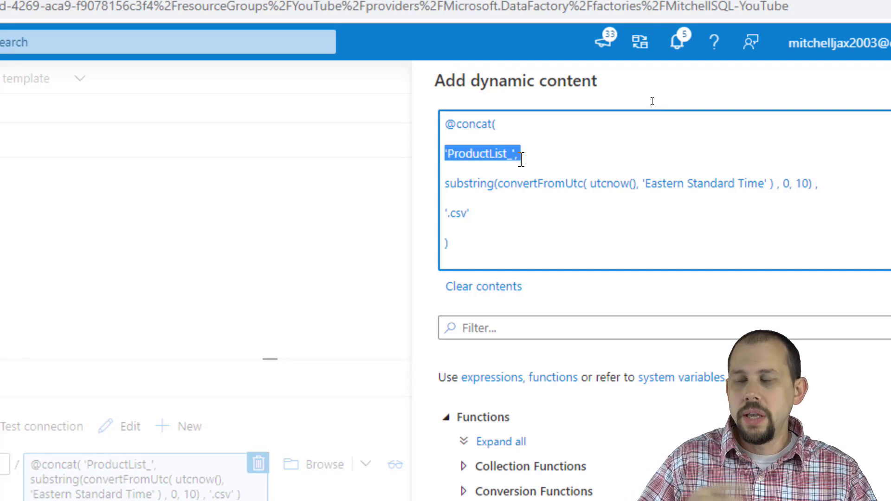
pyautogui.click(521, 161)
pyautogui.press('Return')
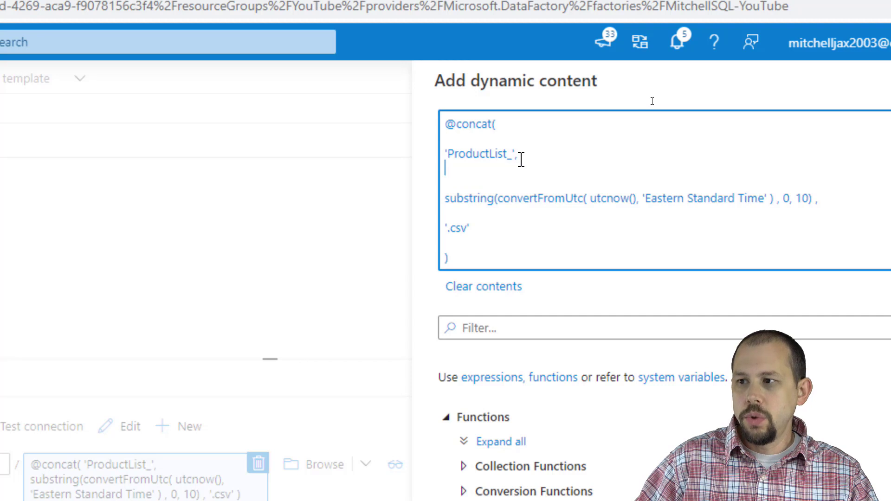
pyautogui.press('BackSpace')
pyautogui.press('Home')
pyautogui.press('Return')
pyautogui.press('Up')
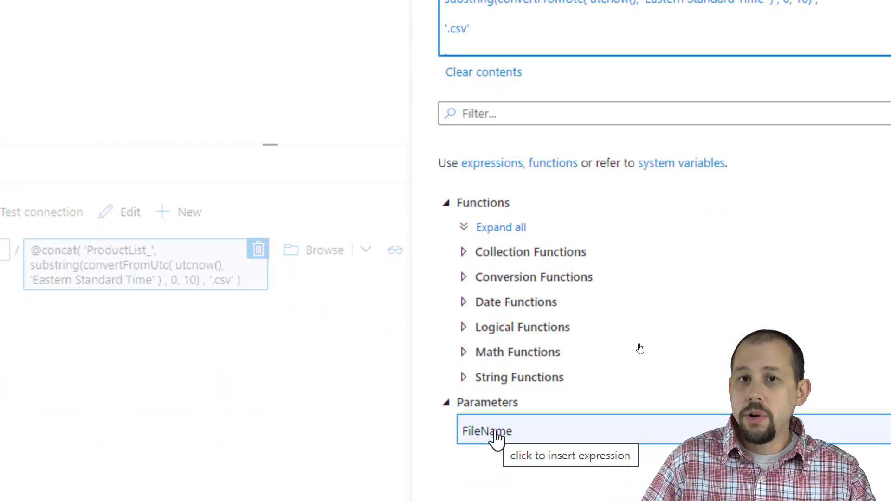
# Step: Insert the FileName parameter, dataset().FileName, as the first concat argument, followed by a comma
pyautogui.click(495, 432)
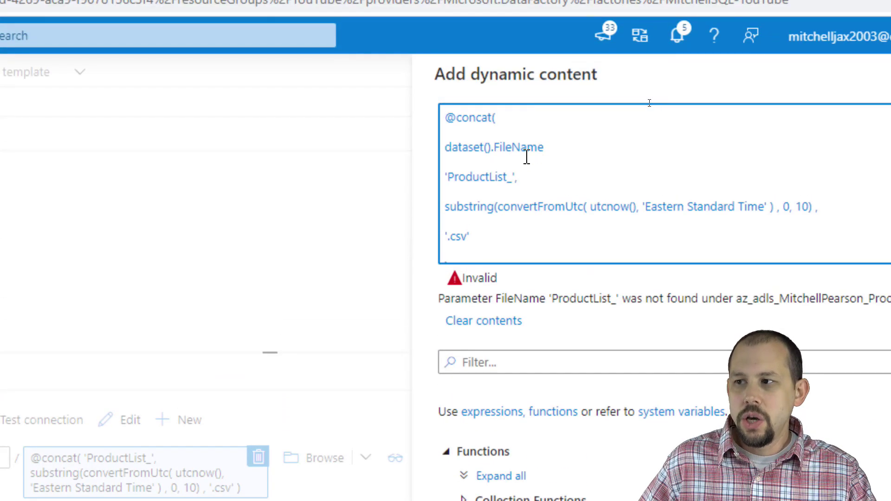
pyautogui.moveTo(444, 147); pyautogui.dragTo(555, 149)
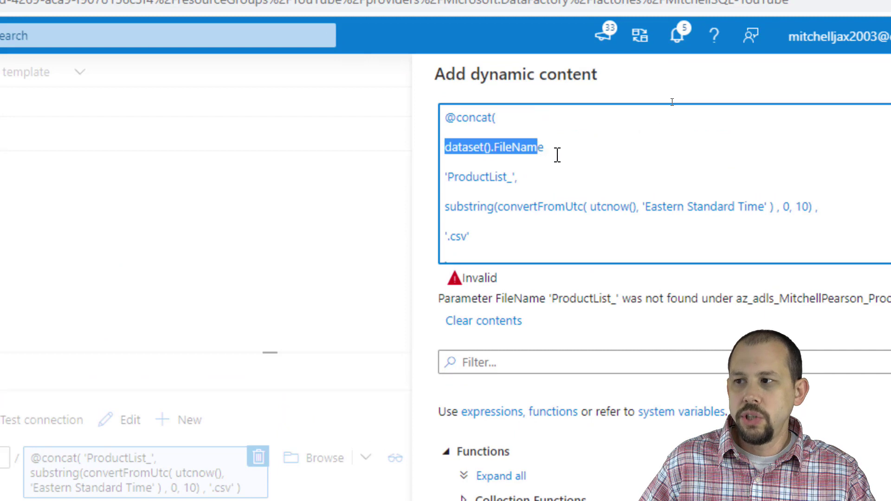
pyautogui.click(562, 147)
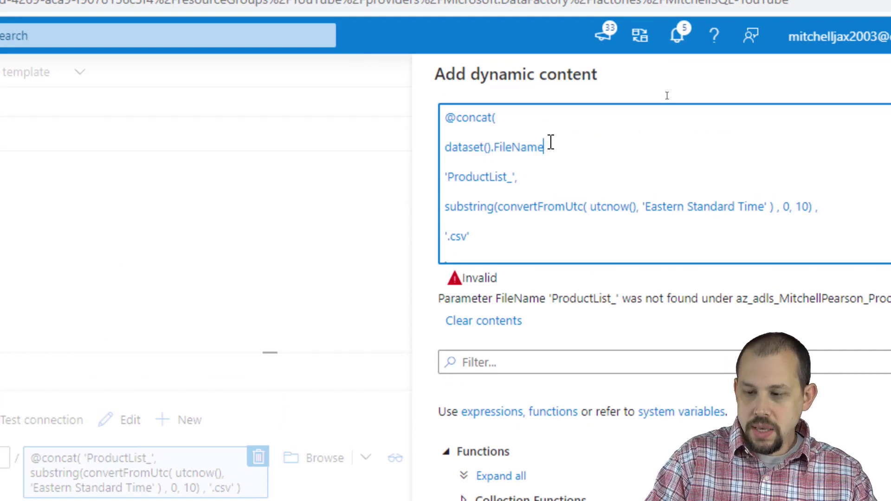
pyautogui.write(',')
# Step: Shorten the 'ProductList_' literal to 'List_' and apply the expression to the dataset's file name
pyautogui.moveTo(489, 180); pyautogui.dragTo(450, 182)
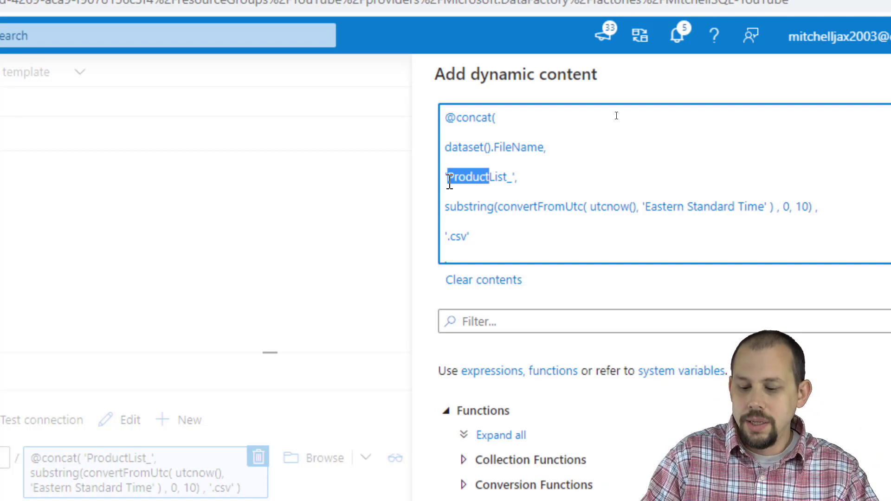
pyautogui.press('BackSpace')
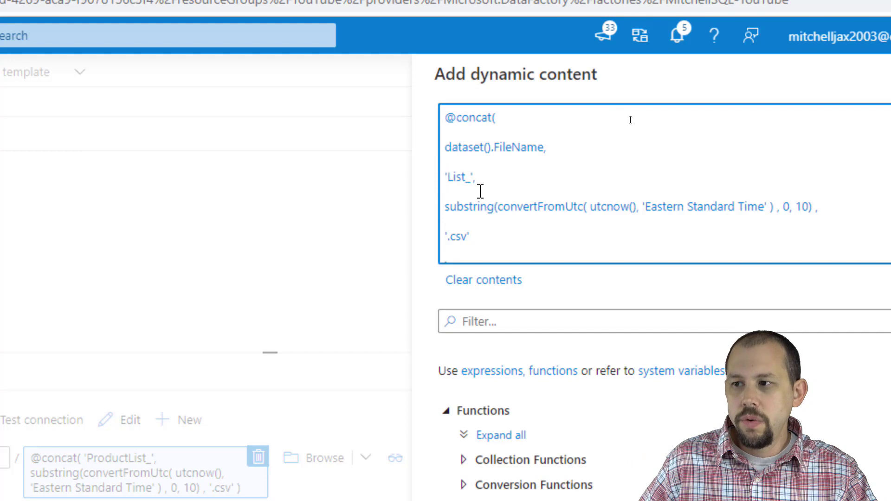
pyautogui.tripleClick(448, 151)
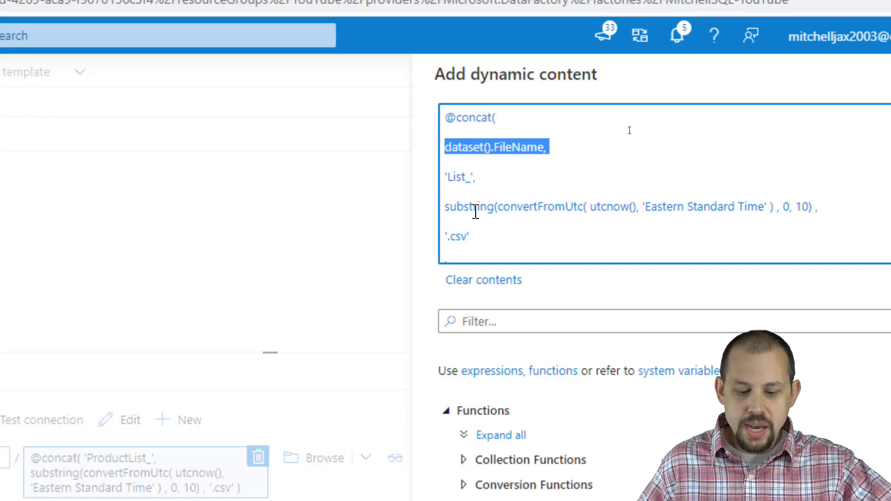
pyautogui.click(628, 485)
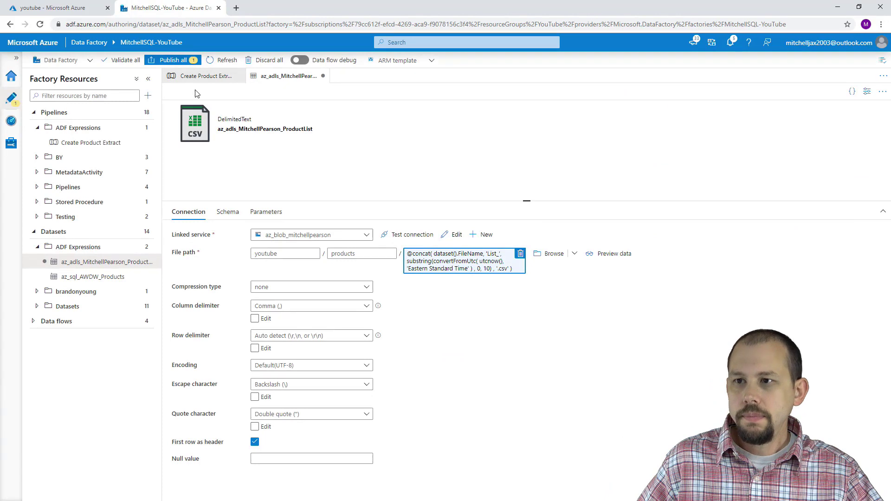
# Step: Debug the Create Product Extract pipeline with the parameterized file name, and refresh the portal's products folder to check the output
pyautogui.click(205, 75)
pyautogui.click(388, 94)
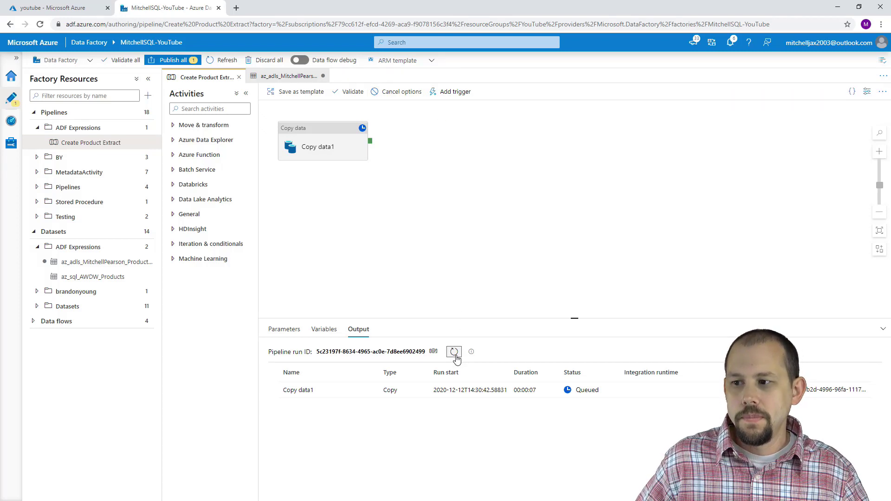
pyautogui.click(454, 356)
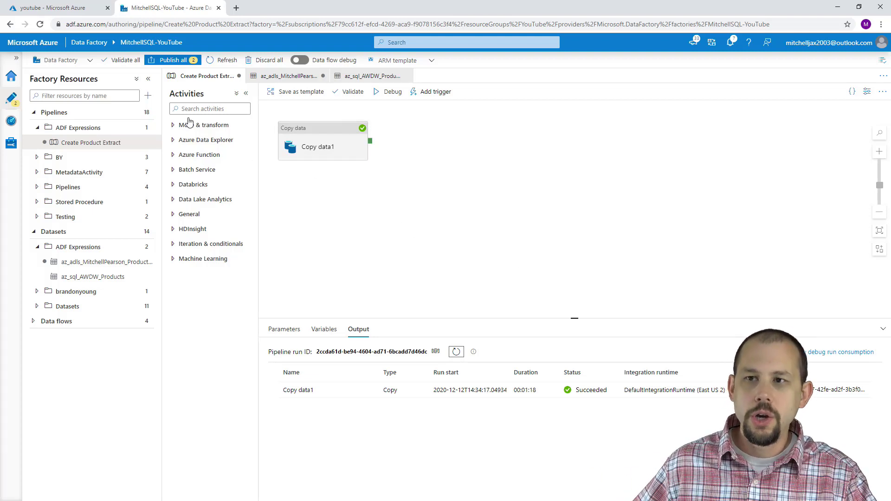
pyautogui.click(52, 8)
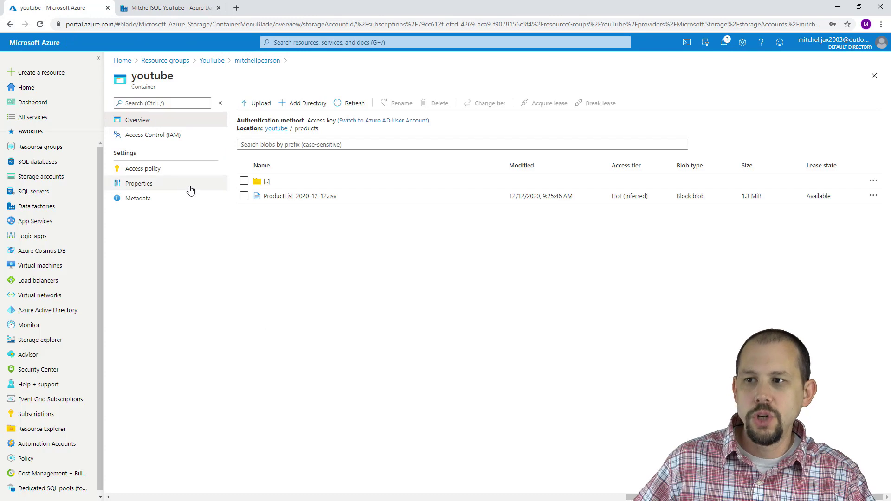
pyautogui.click(354, 104)
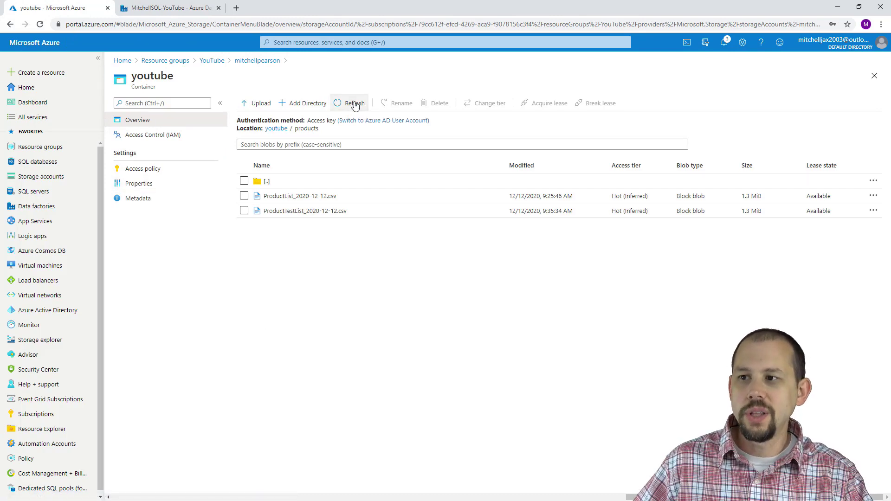